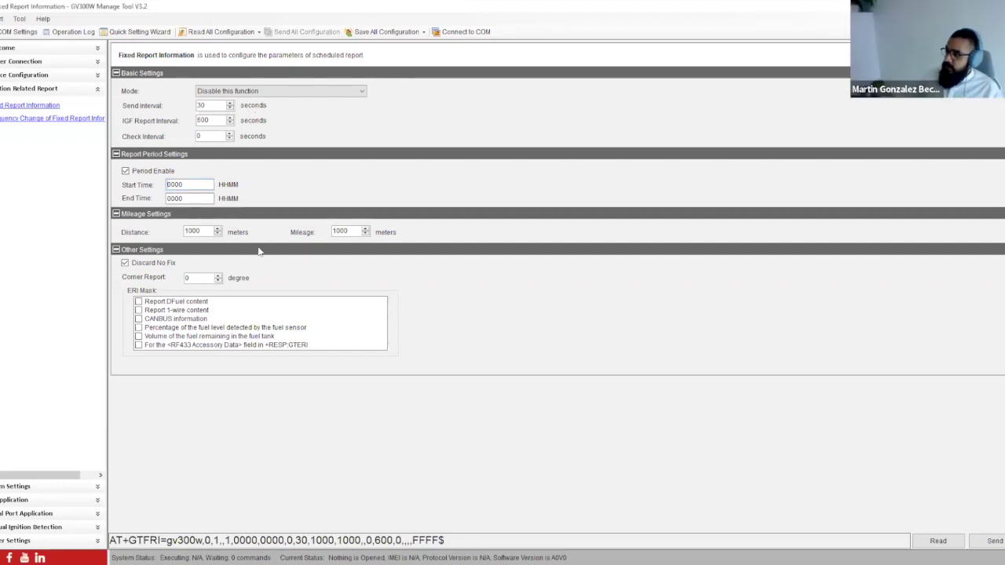
Set the scheduled report mode to Fixed Time Report for the GV300W
left_click(217, 92)
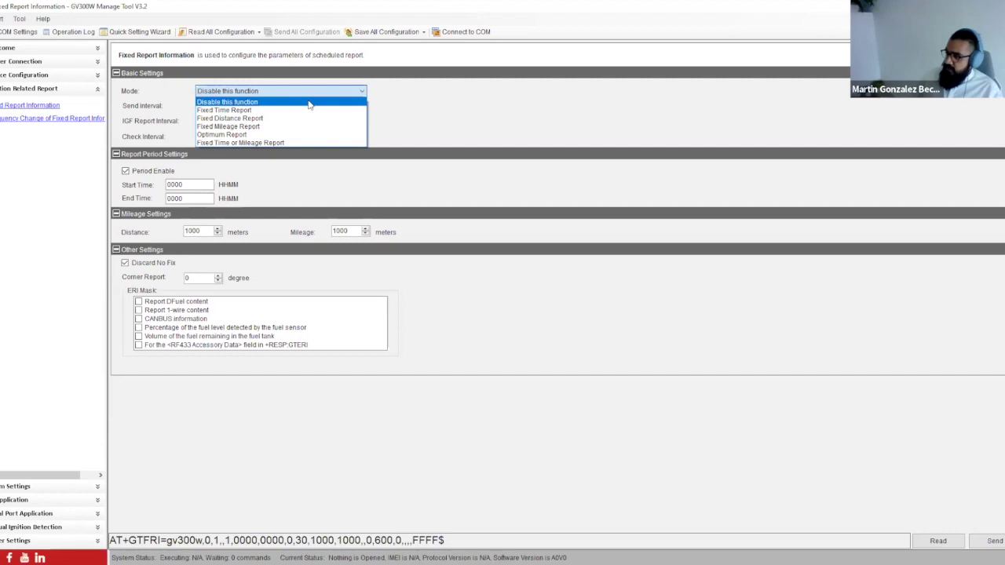
left_click(280, 110)
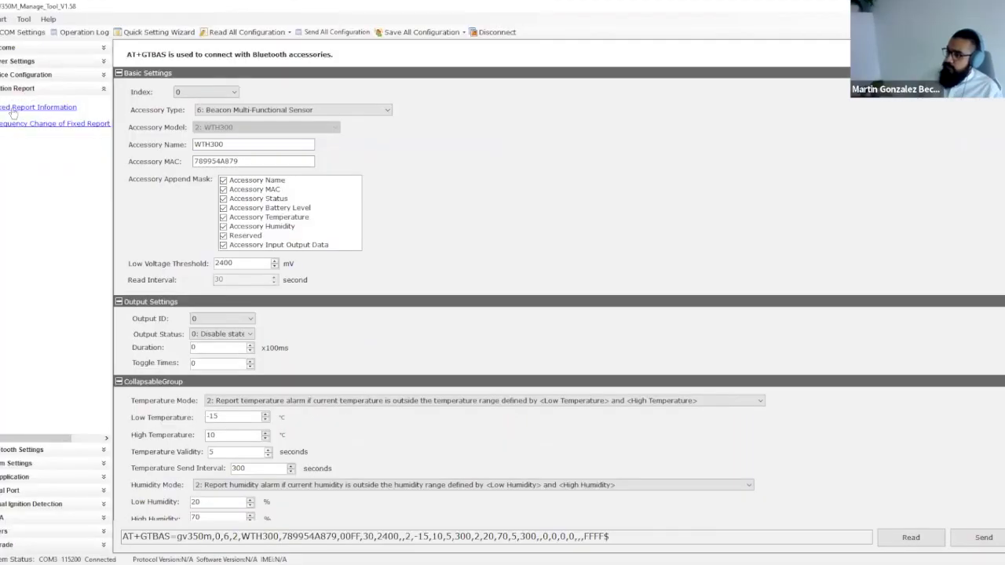
In the GV350M Manage Tool, review the fixed report mode options, the IGN and IGF report intervals, and the Bluetooth accessory ERI mask option
left_click(56, 168)
left_click(226, 91)
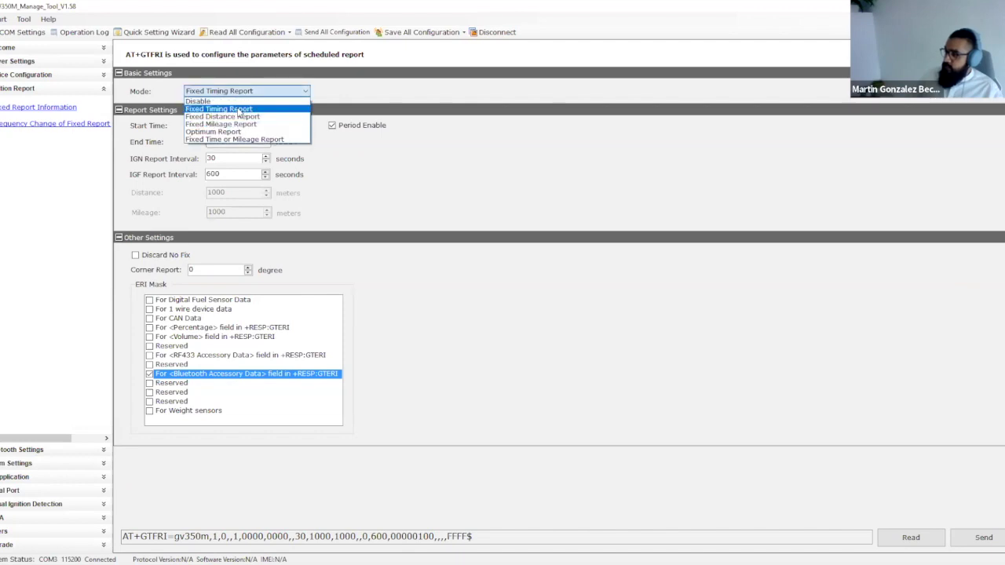
left_click(233, 157)
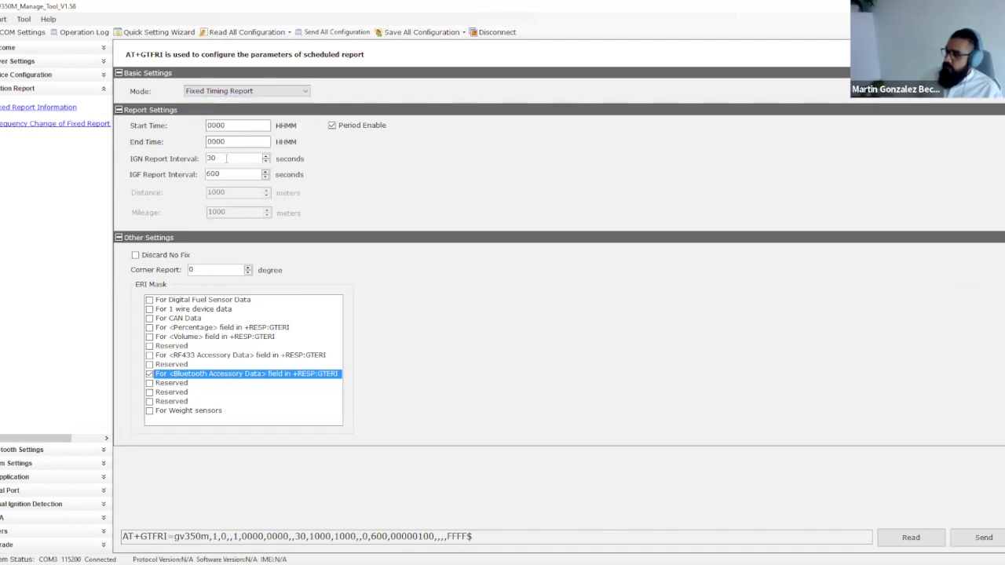
double_click(226, 158)
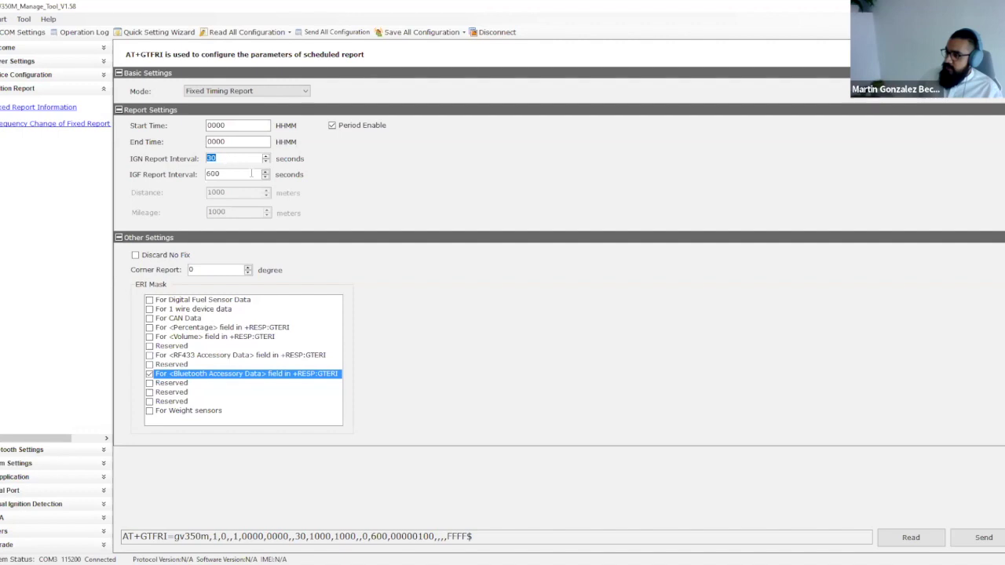
double_click(232, 174)
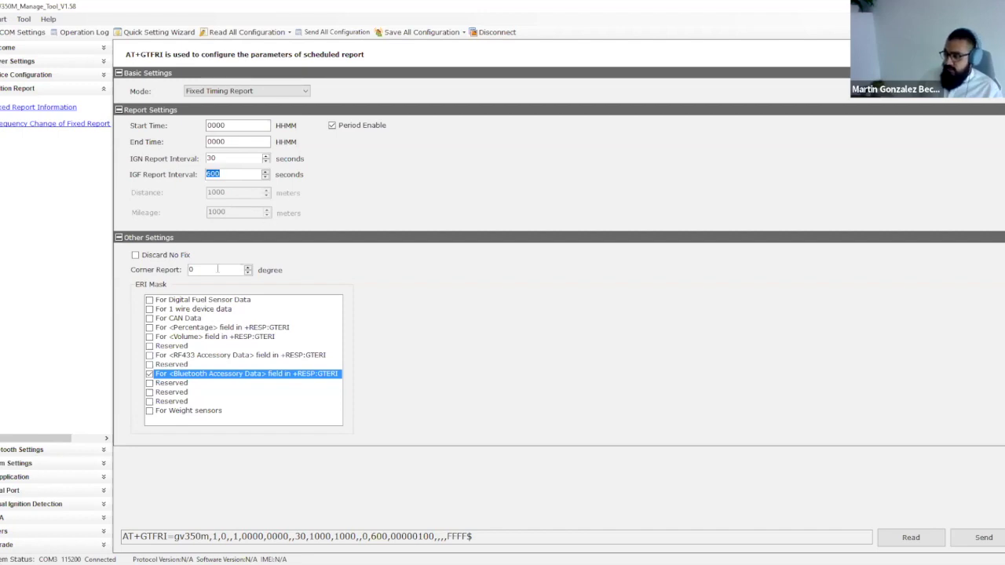
left_click(166, 377)
left_click(165, 378)
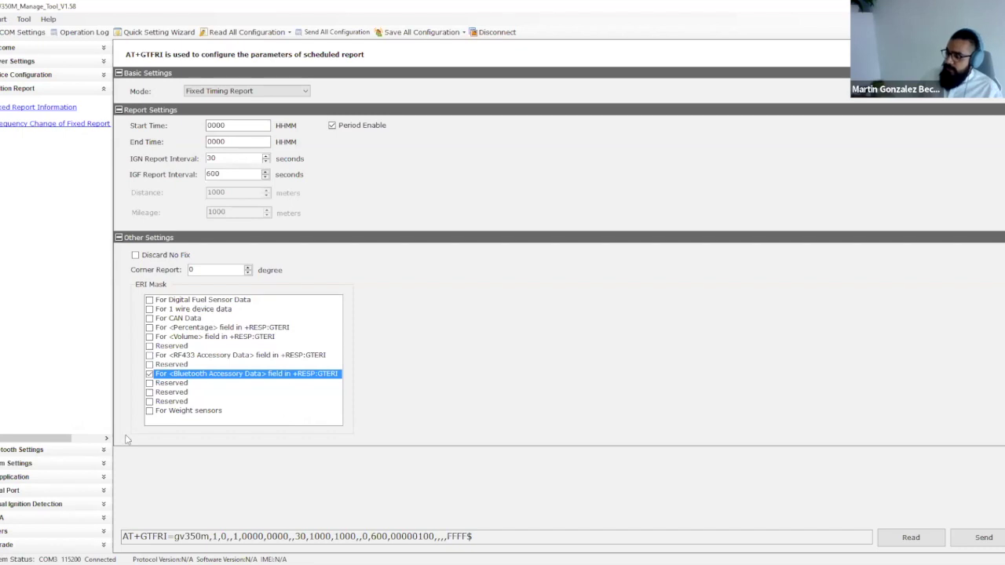
Set the device's Bluetooth mode to "1: Enable the Bluetooth after power on"
left_click(62, 452)
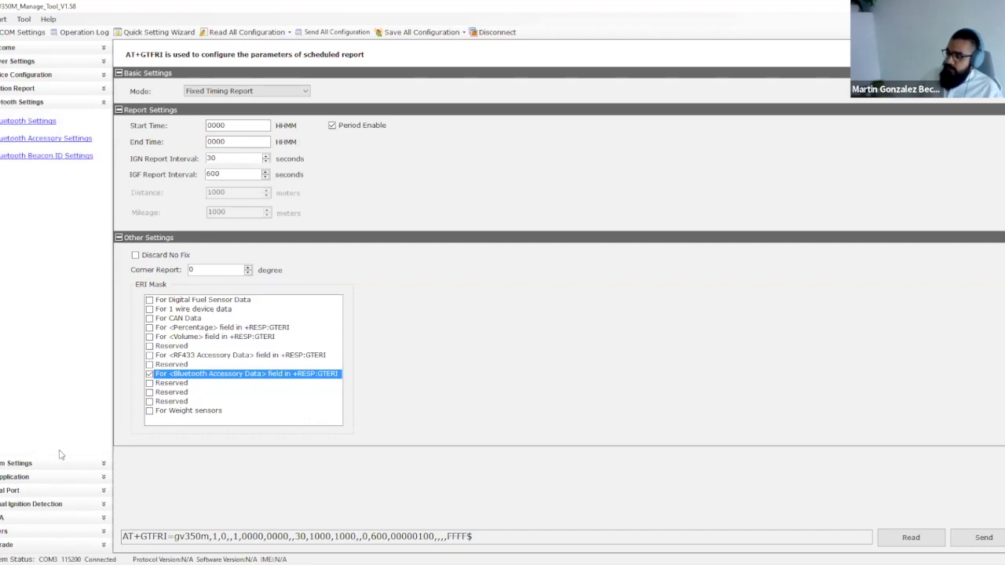
left_click(14, 121)
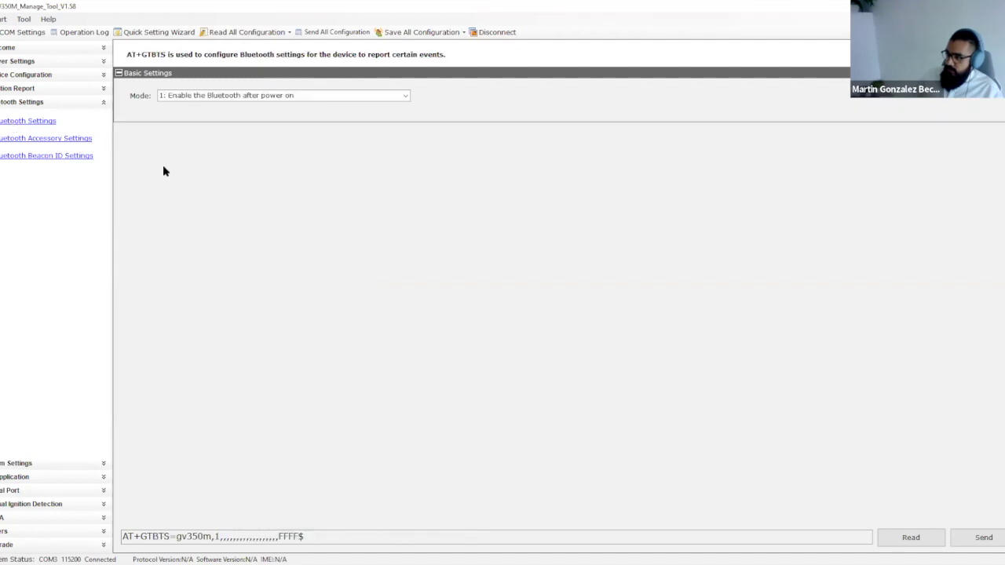
left_click(405, 96)
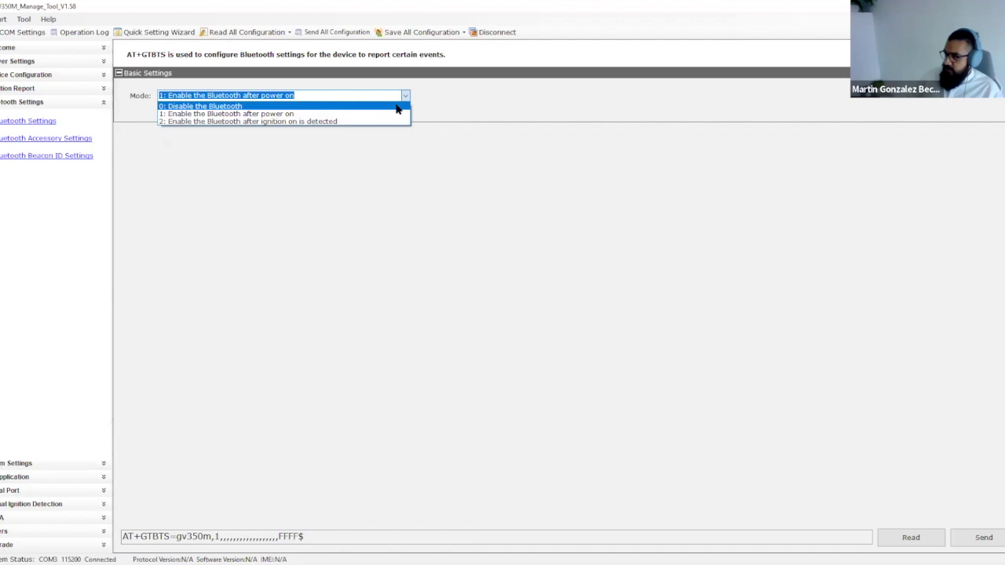
left_click(397, 106)
left_click(404, 96)
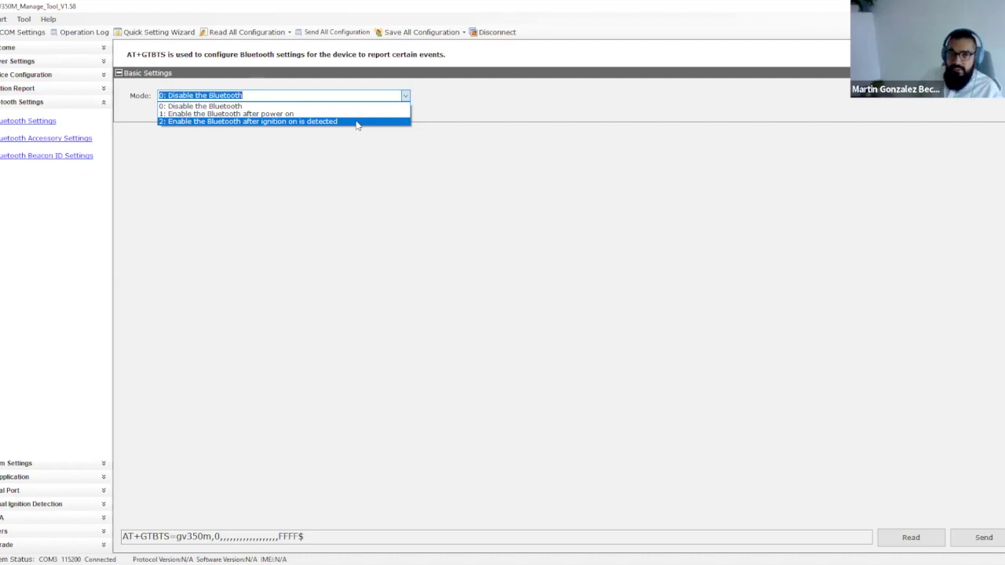
left_click(313, 114)
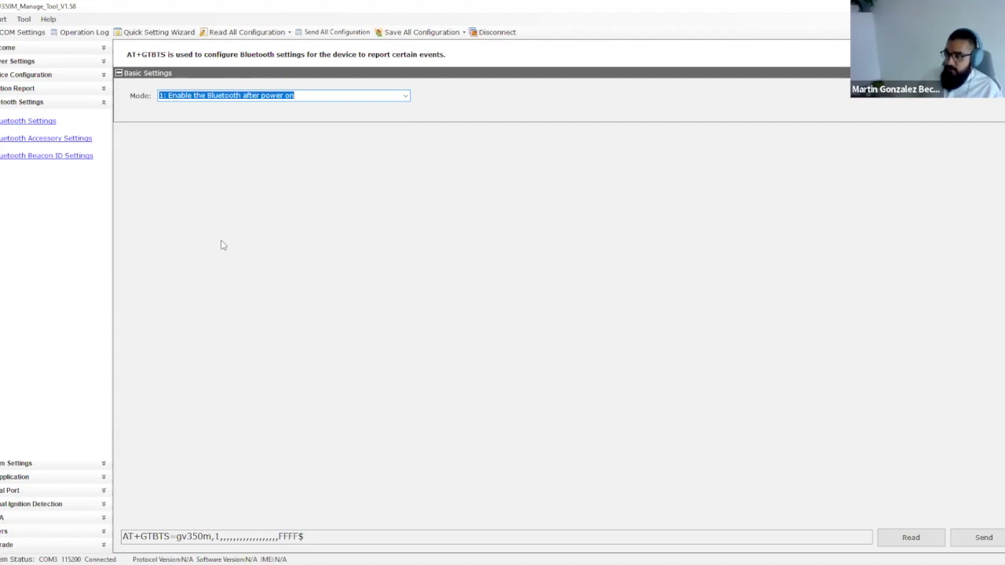
Review the Bluetooth accessory's basic settings, including the available indexes, accessory name, MAC address and append mask
left_click(63, 139)
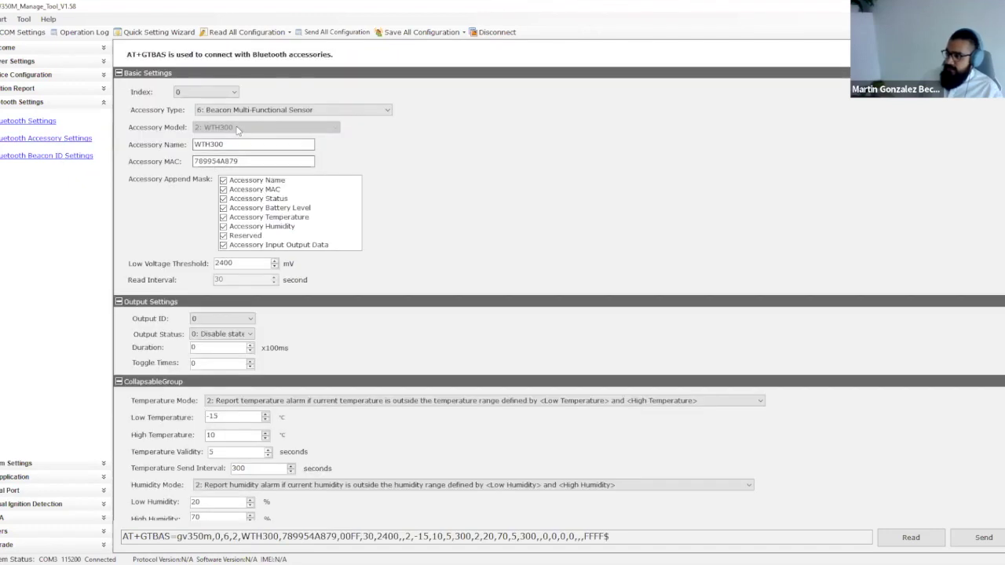
left_click(234, 92)
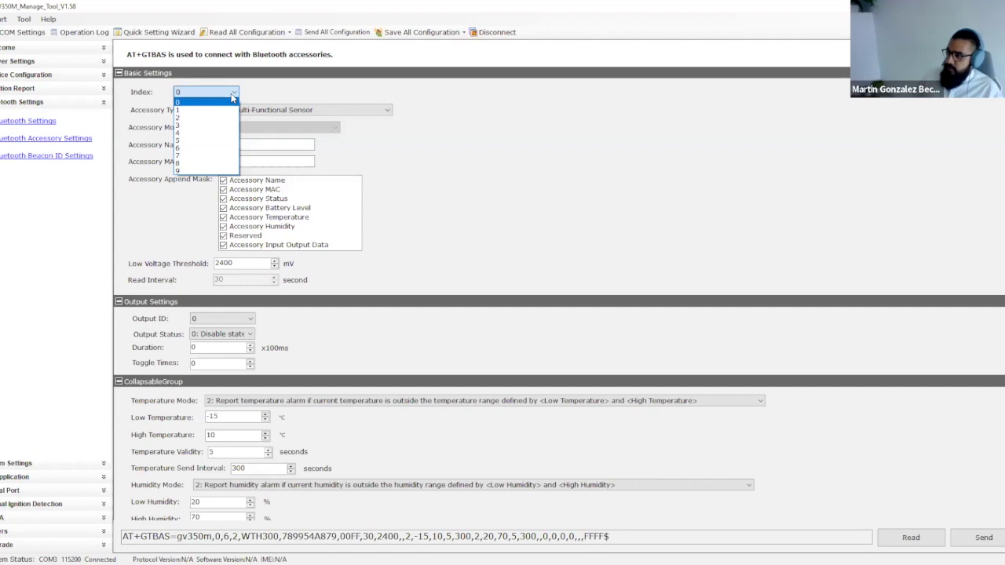
left_click(233, 95)
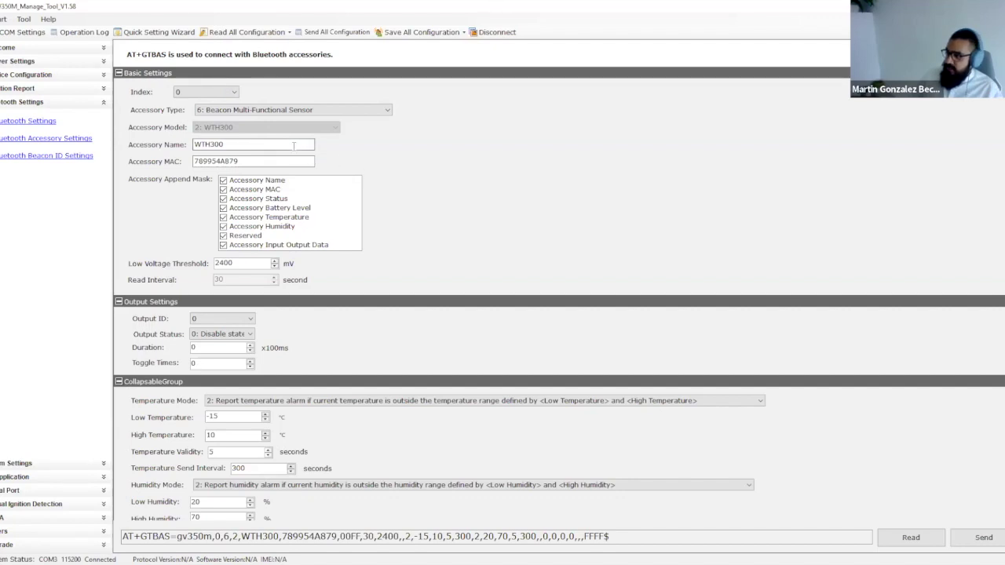
double_click(293, 145)
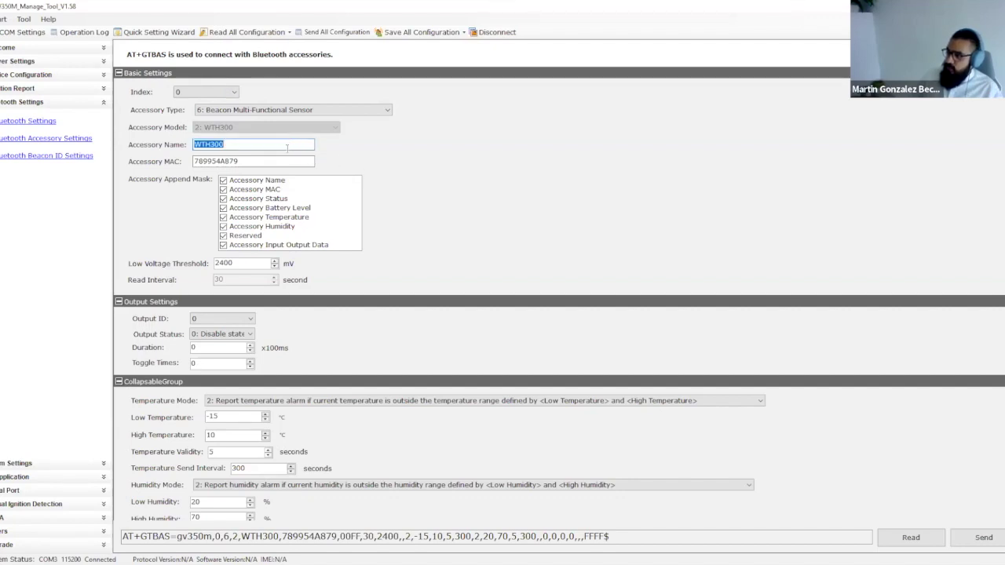
left_click(266, 160)
double_click(266, 160)
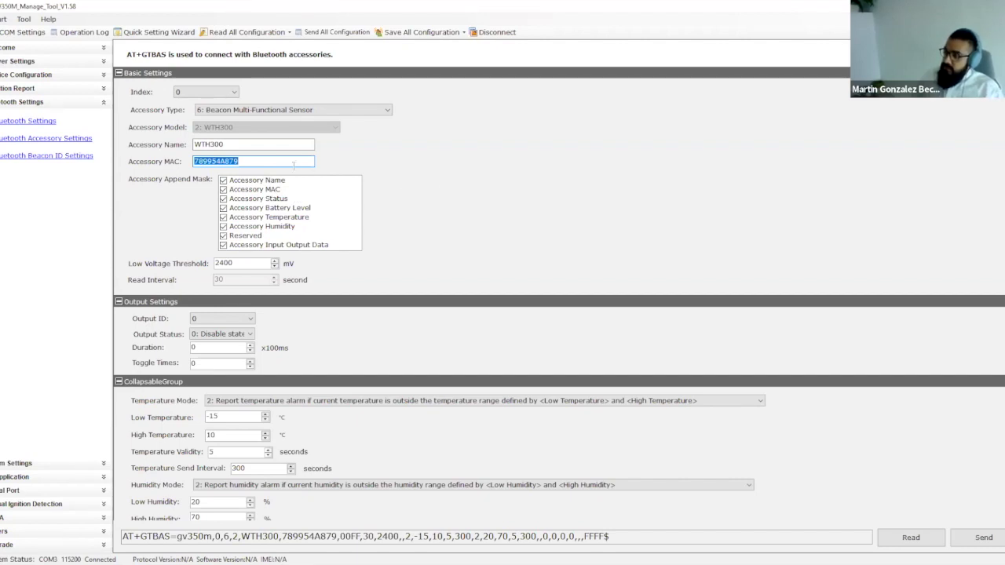
left_click(292, 163)
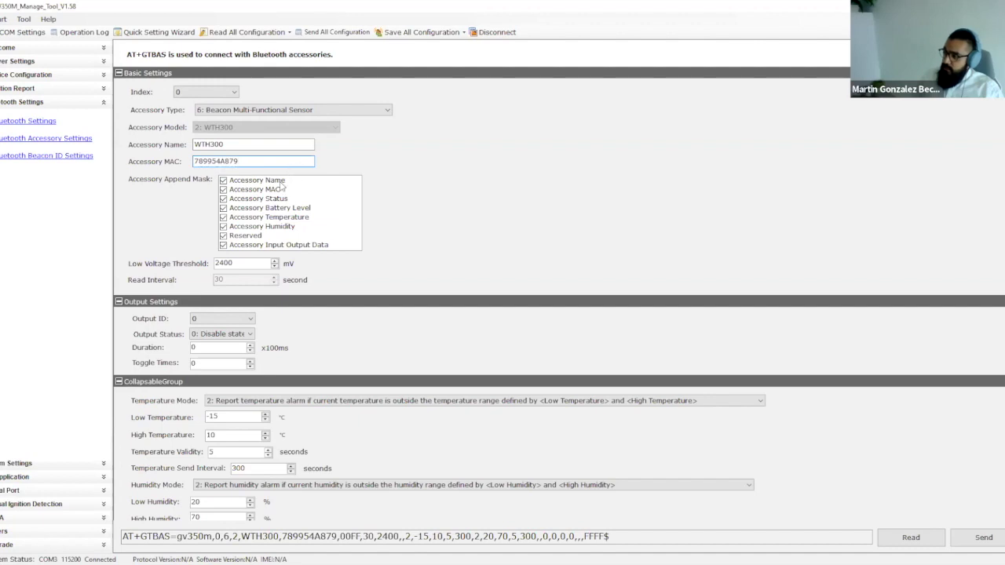
left_click(281, 183)
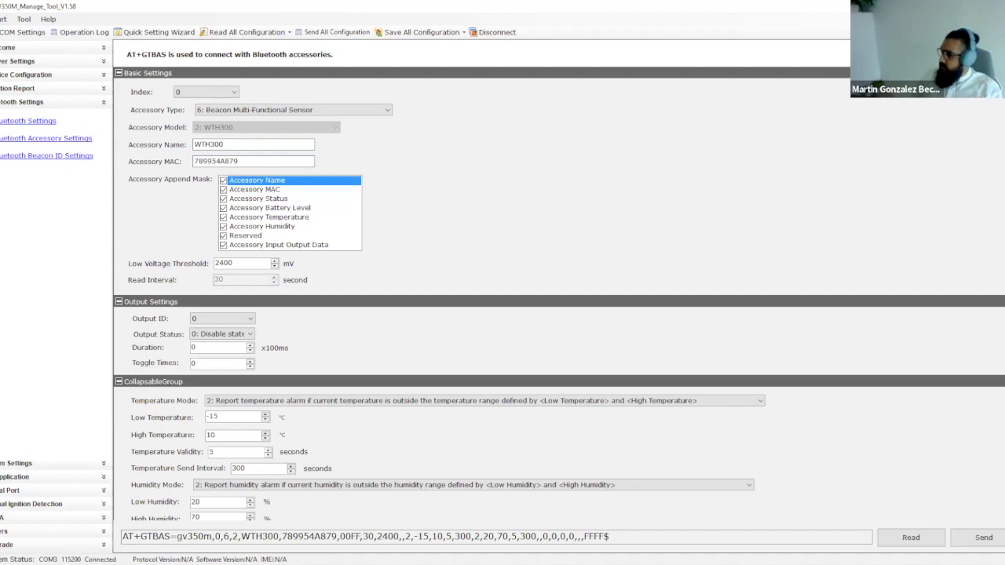
Set the accessory's temperature alarm range to a low of -5 °C and a high of 3 °C
scroll(1000, 169, "down", 2)
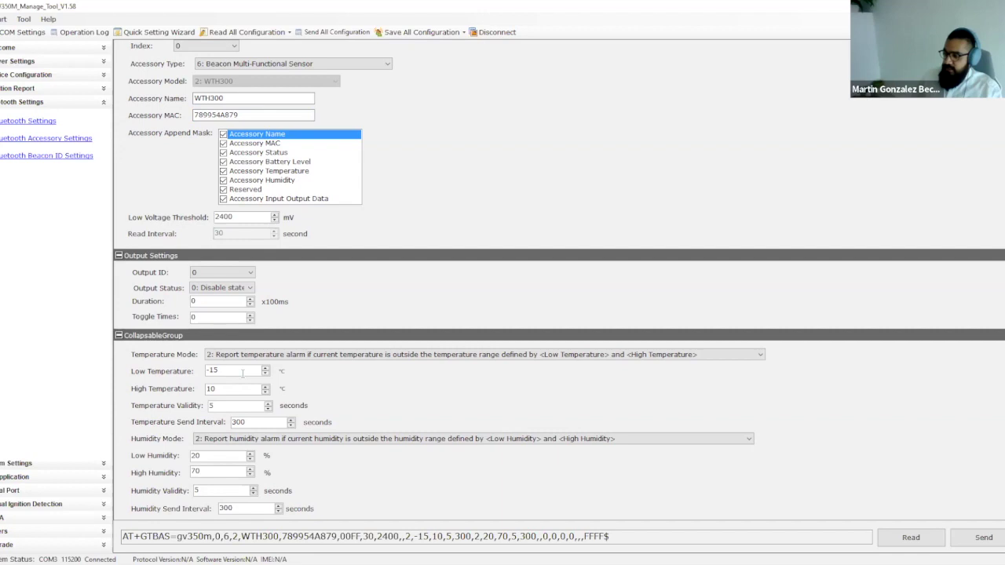
left_click_drag(243, 373, 201, 375)
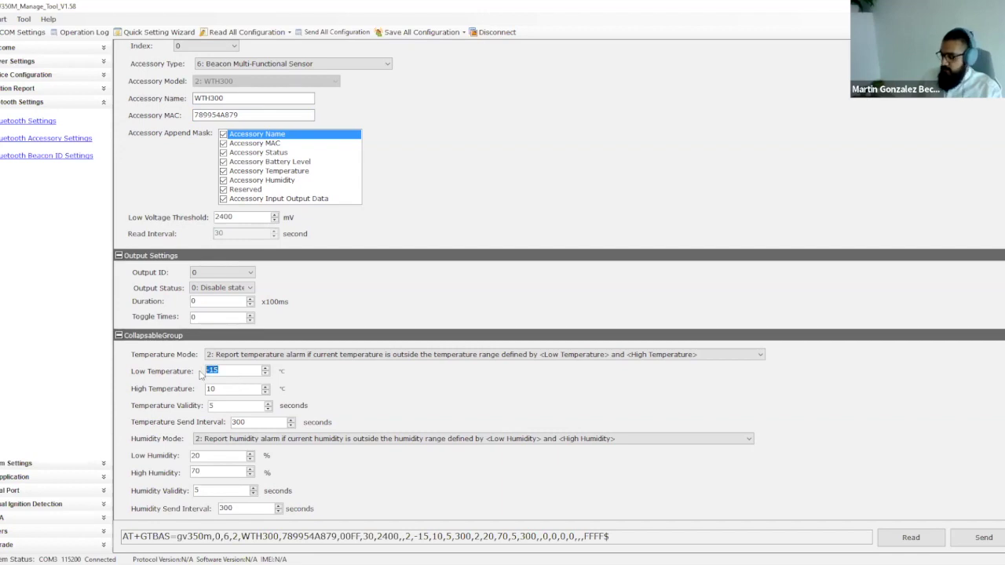
type("-5")
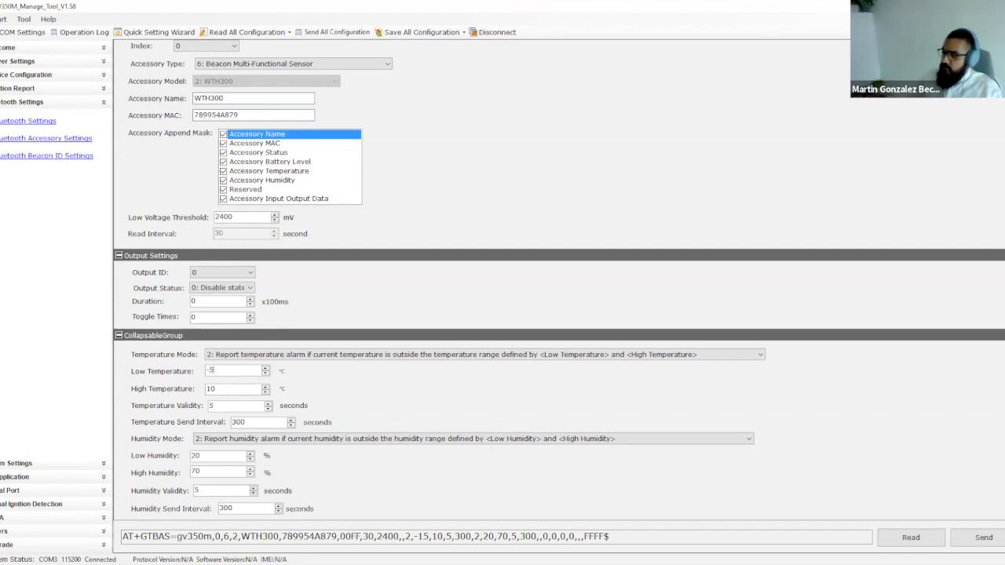
left_click(210, 389)
left_click_drag(210, 389, 192, 392)
type("3")
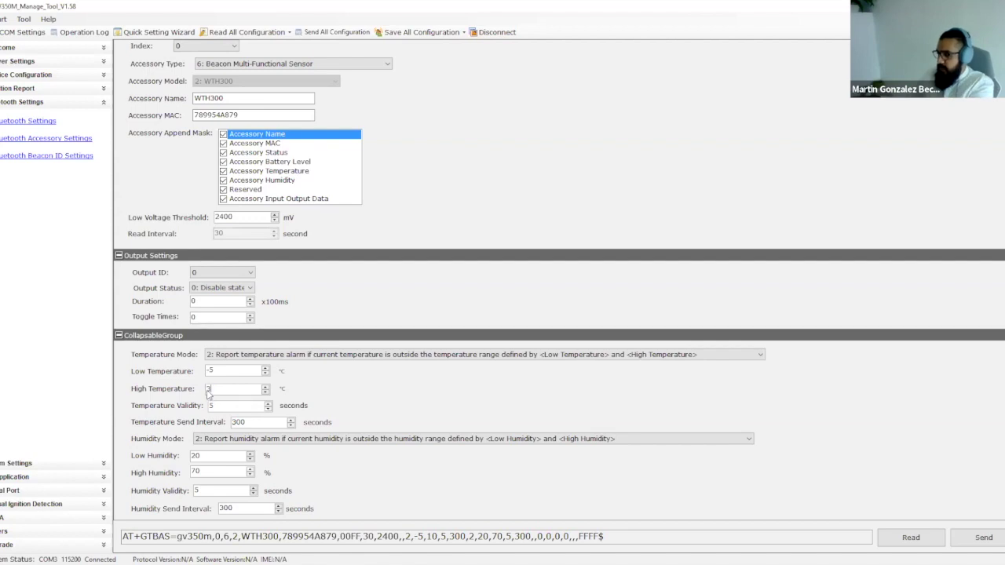
left_click(238, 370)
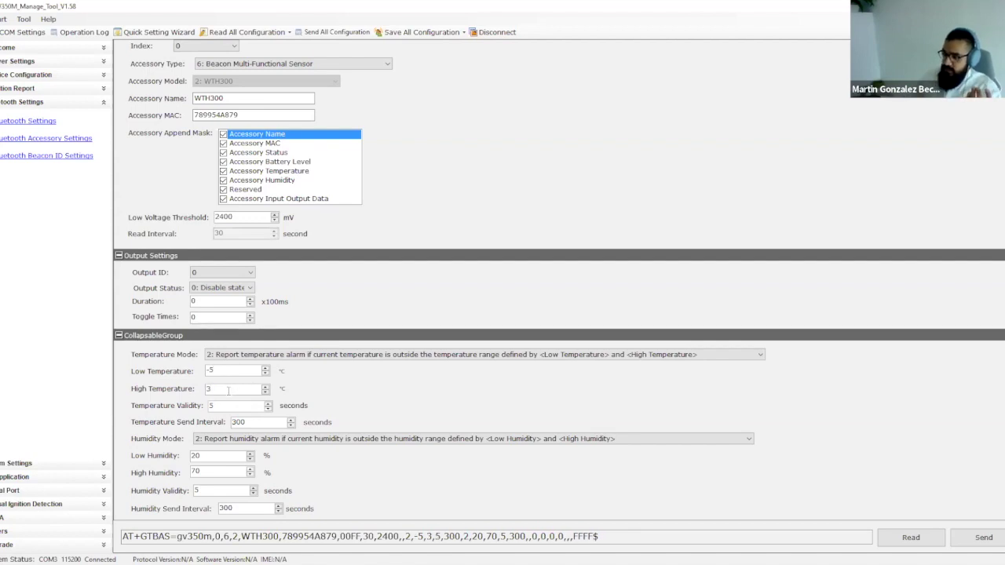
Review the temperature alarm mode options, validity and send interval, together with the humidity limits, validity and send interval
left_click(269, 358)
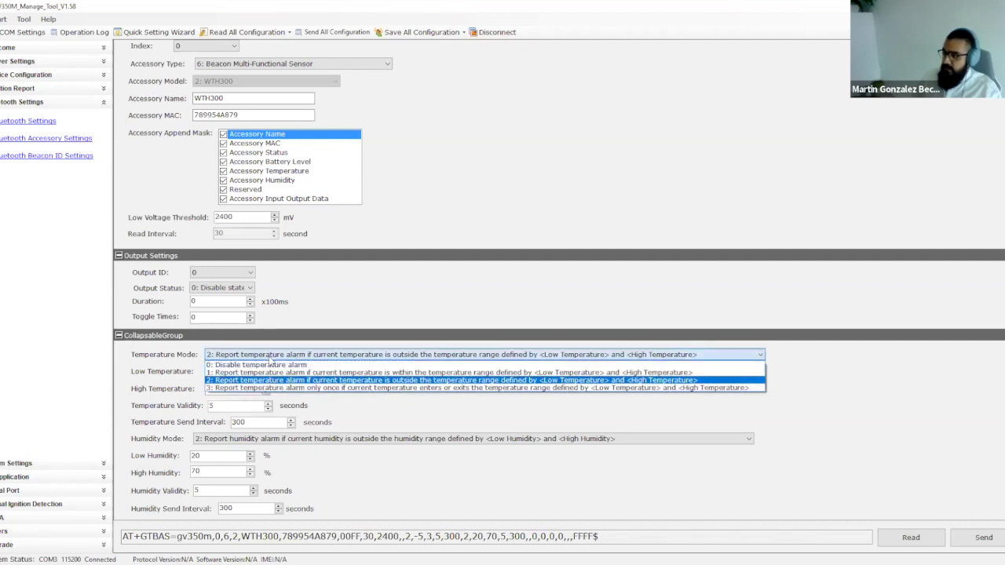
left_click(269, 357)
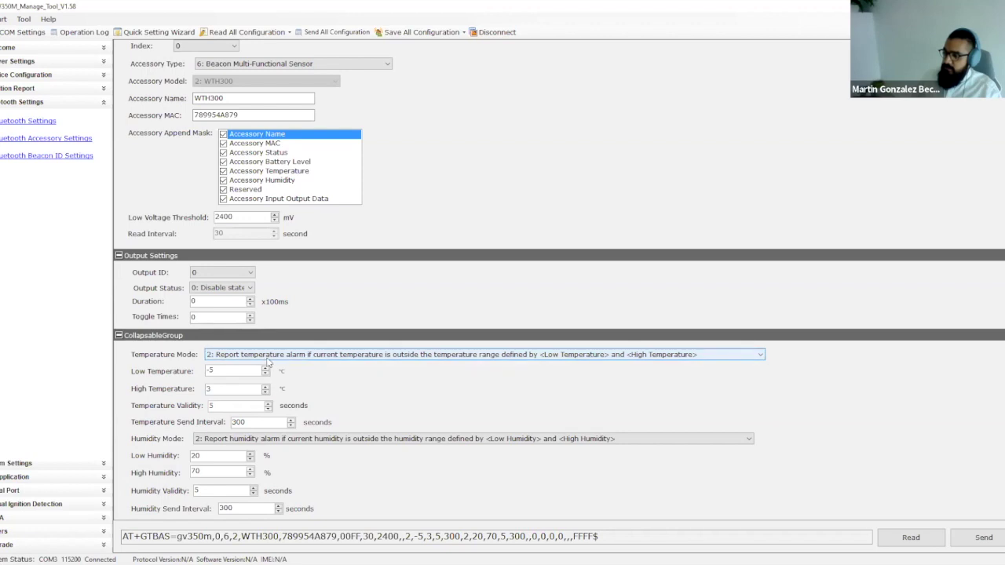
double_click(227, 406)
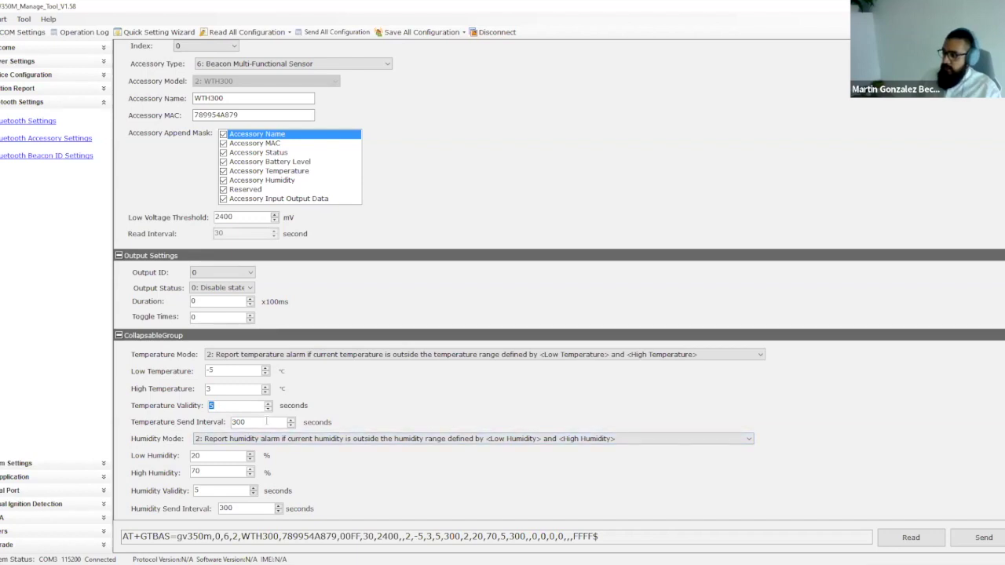
double_click(238, 422)
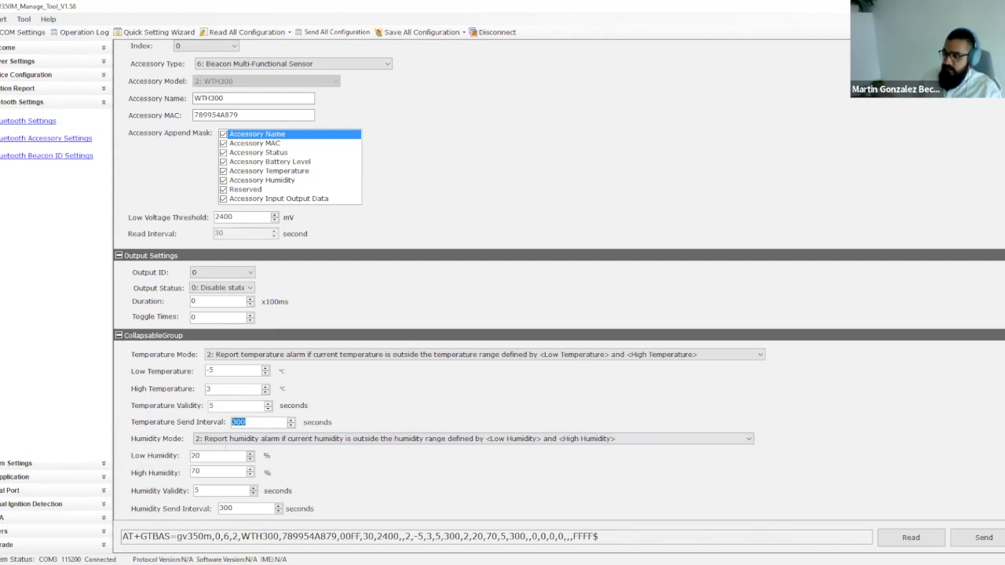
left_click(225, 457)
left_click(227, 473)
key("shift+Tab")
left_click(221, 491)
double_click(241, 508)
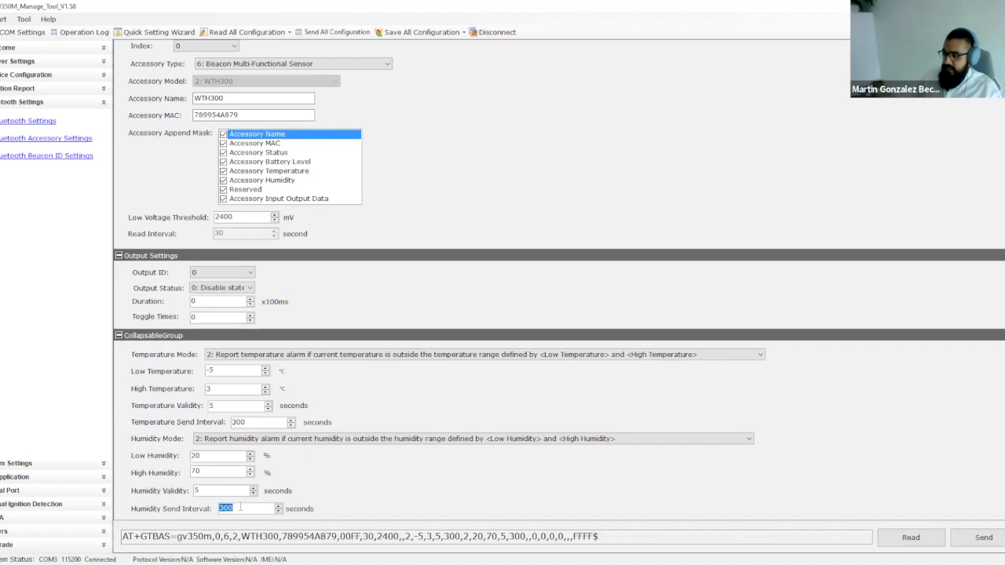
left_click(246, 421)
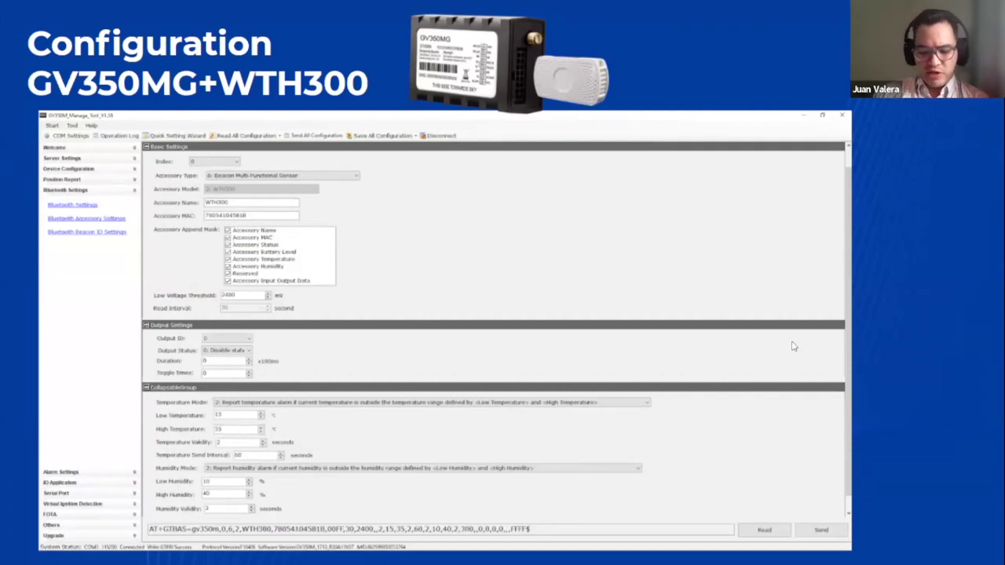
Switch from the slides to Wialon and view the GV350MG+WTH300 unit's location and sensor values
key("Right")
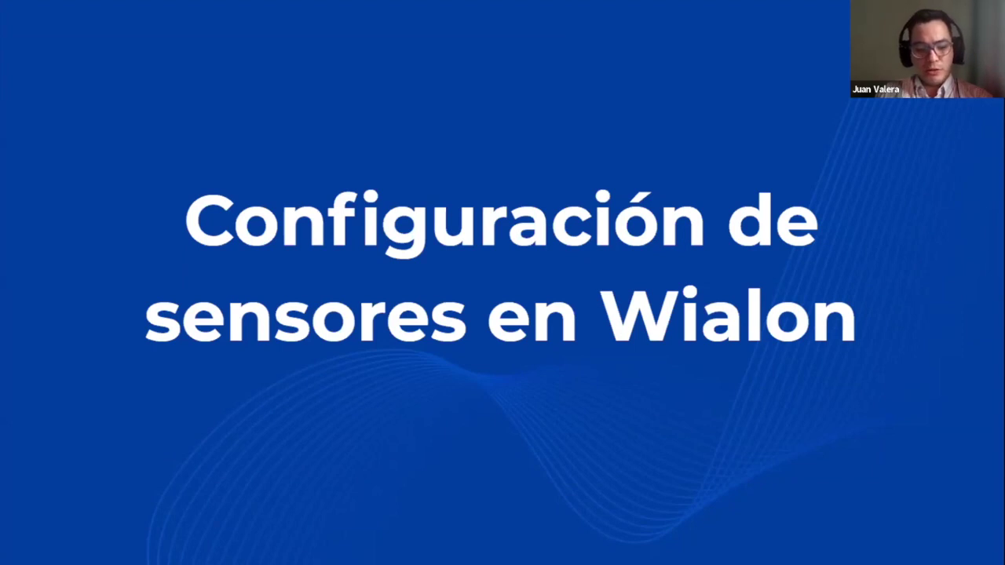
key("alt+Tab")
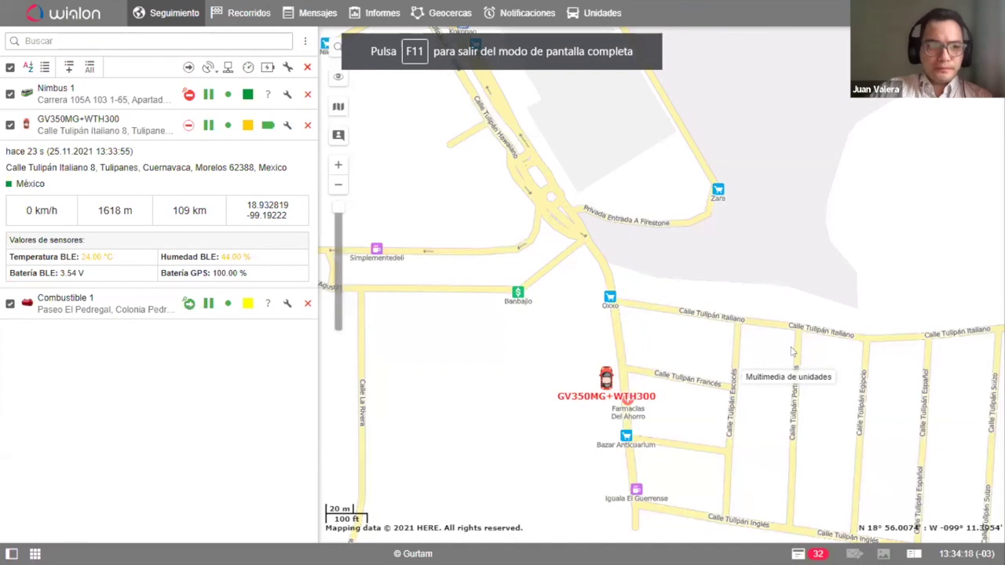
mouse_move(69, 121)
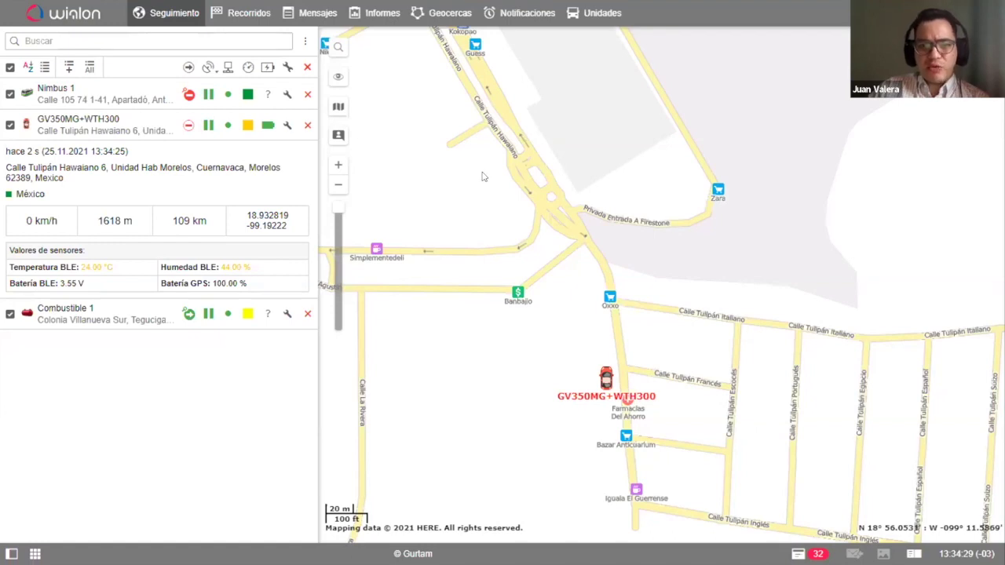
Start creating a new unit with the device type Queclink GV350M
left_click(605, 17)
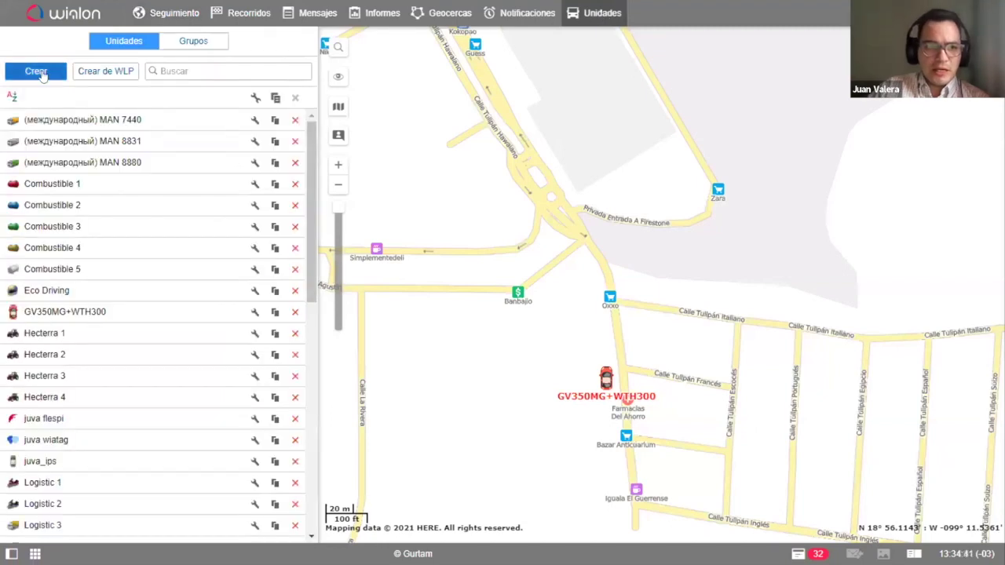
left_click(36, 71)
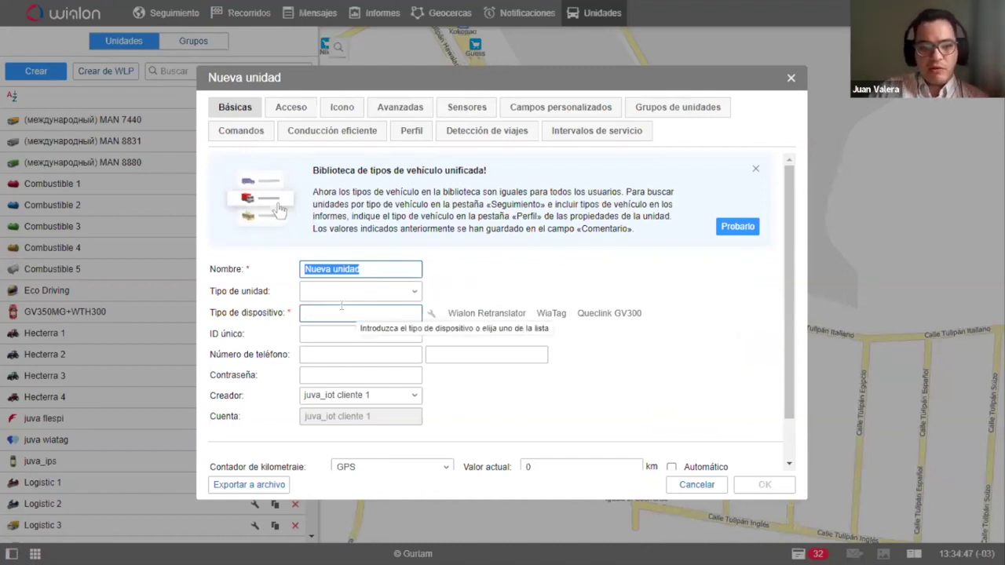
left_click(318, 313)
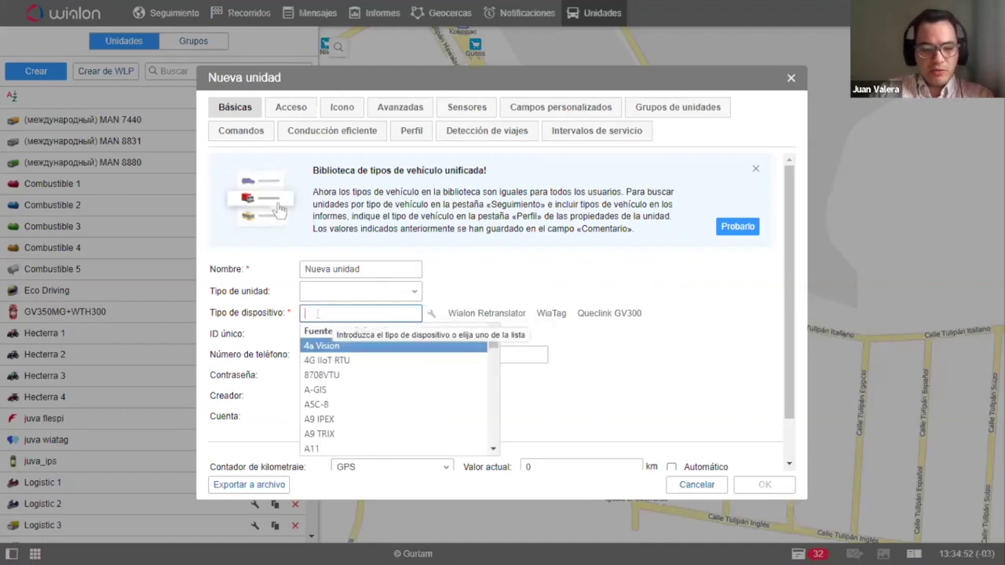
type("GV350")
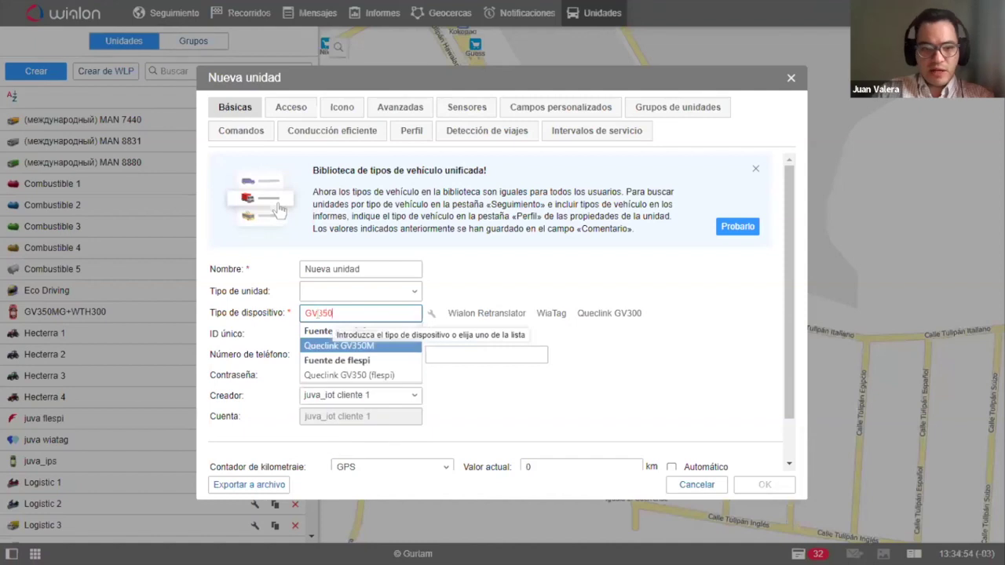
left_click(355, 346)
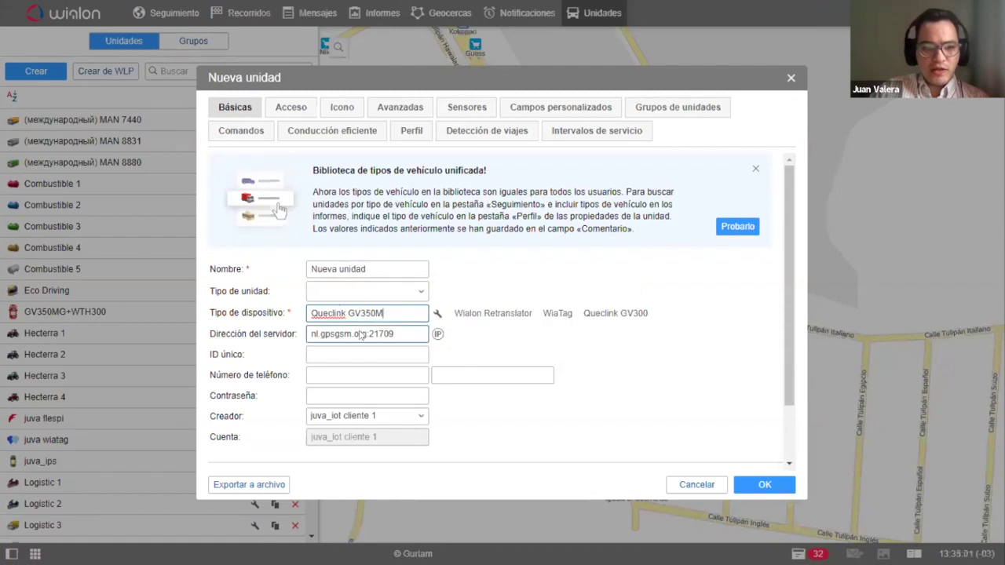
Show the new unit's server address as an IP, check its port and the unique ID field, and close without saving
left_click(438, 335)
left_click(397, 337)
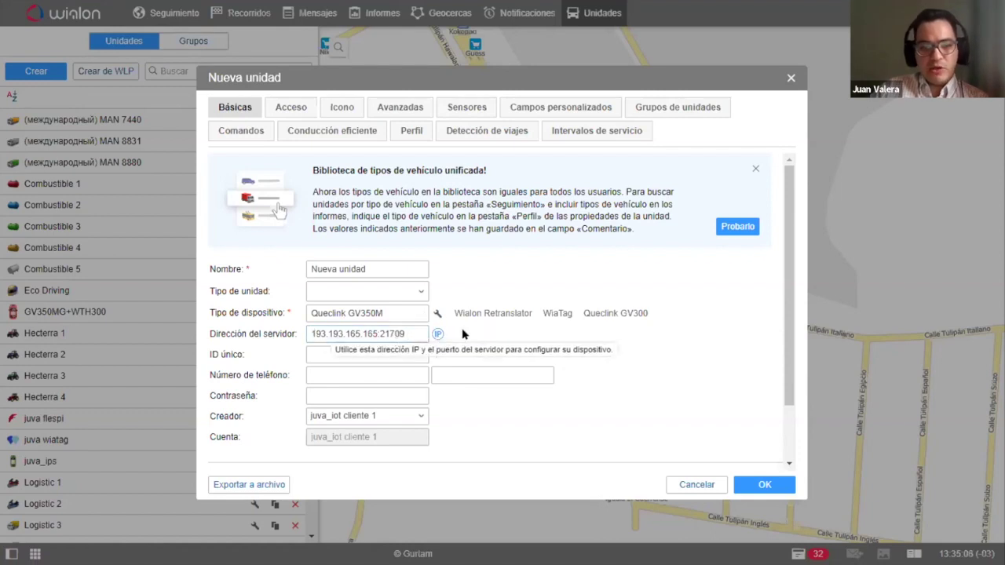
left_click(324, 312)
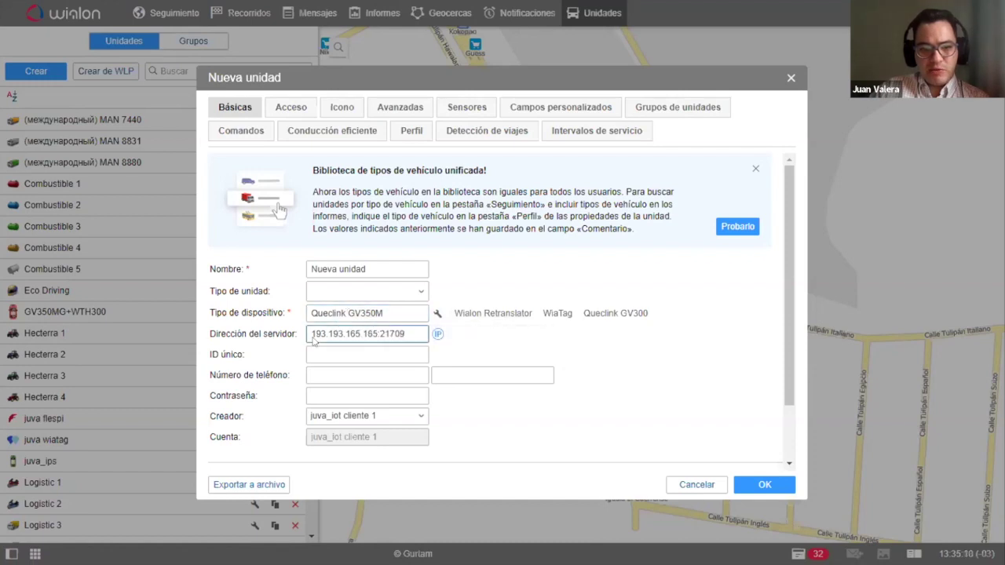
left_click_drag(379, 336, 405, 335)
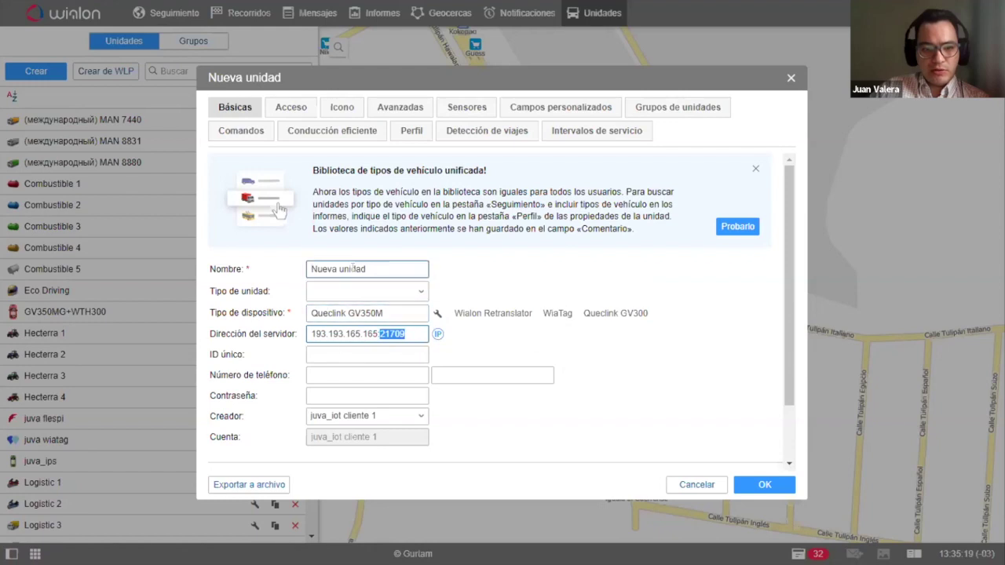
left_click(322, 352)
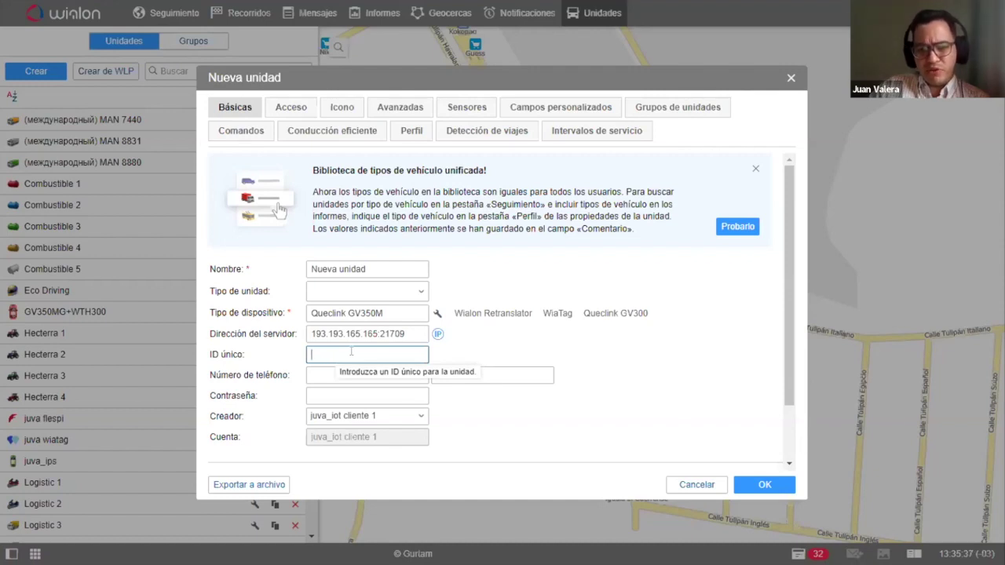
left_click(788, 79)
Return to unit tracking and centre the map on the GV350MG+WTH300 unit
left_click(177, 14)
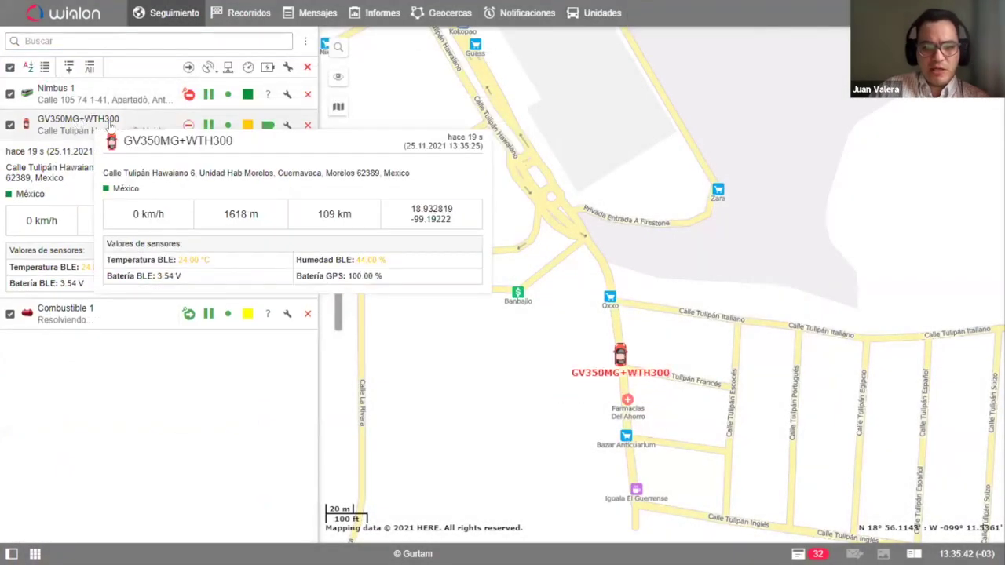
left_click(78, 119)
mouse_move(655, 298)
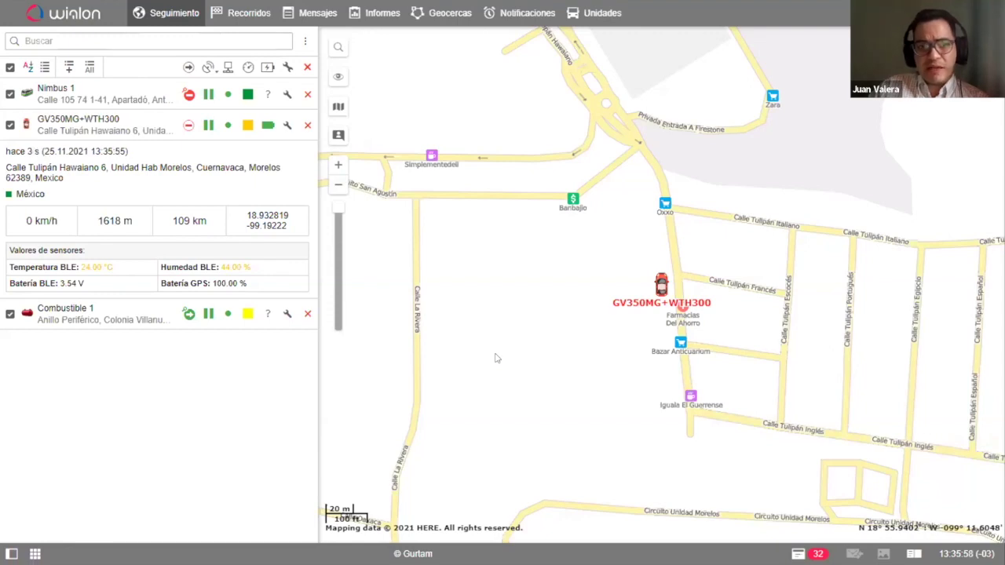
Load today's data messages for the GV350MG+WTH300 unit and filter their parameters by "temp"
left_click(313, 11)
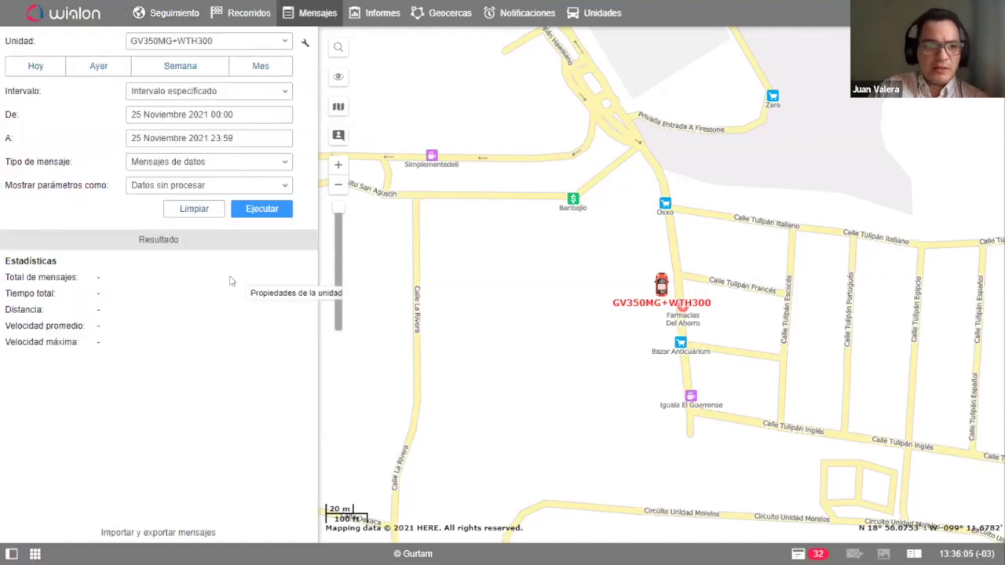
left_click(41, 68)
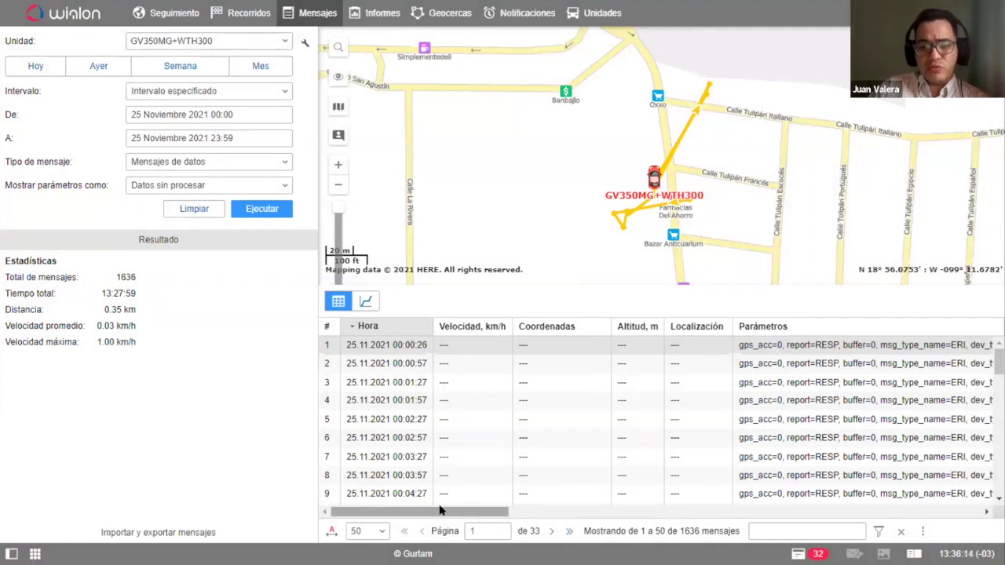
left_click_drag(439, 510, 482, 510)
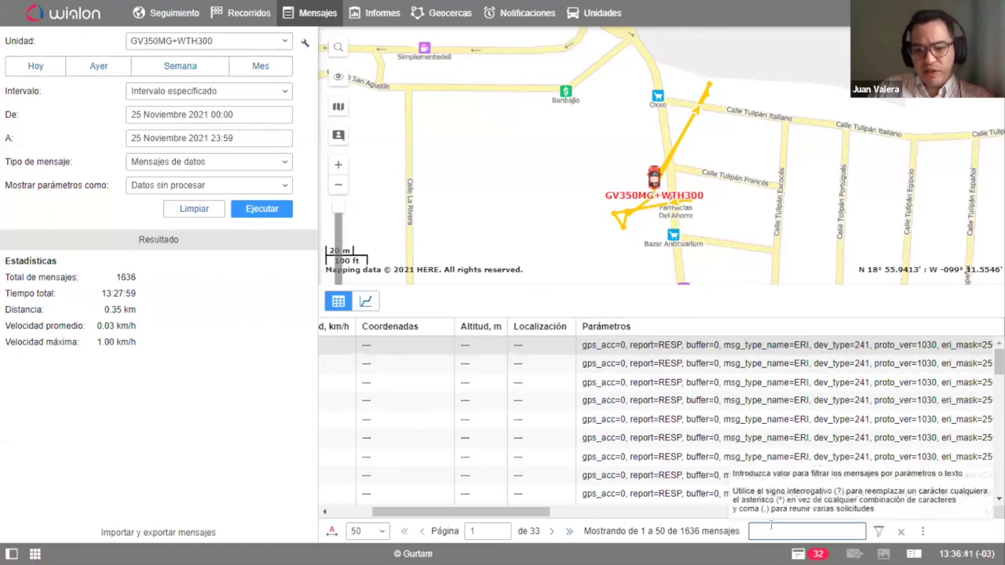
type("temp")
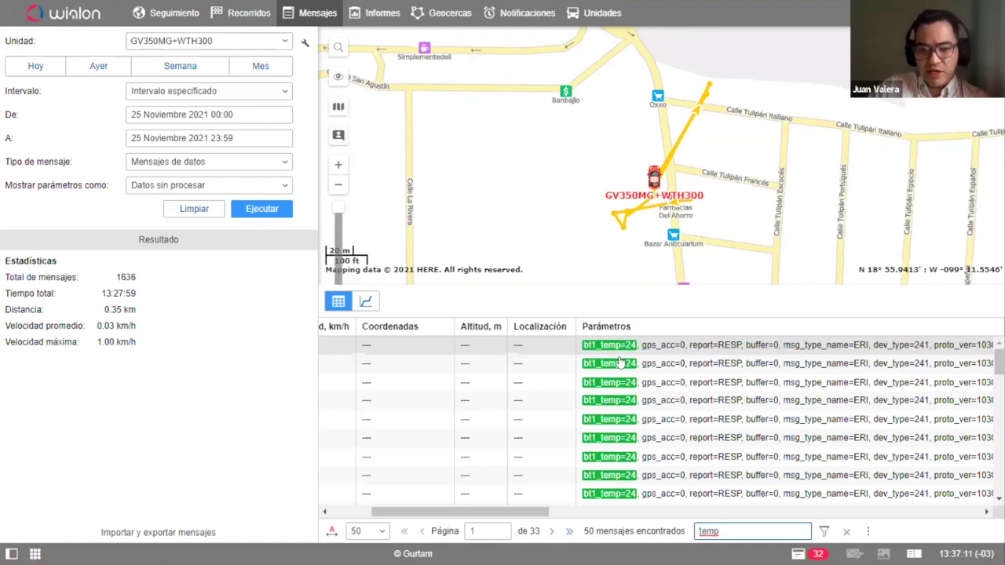
scroll(620, 369, "down", 5)
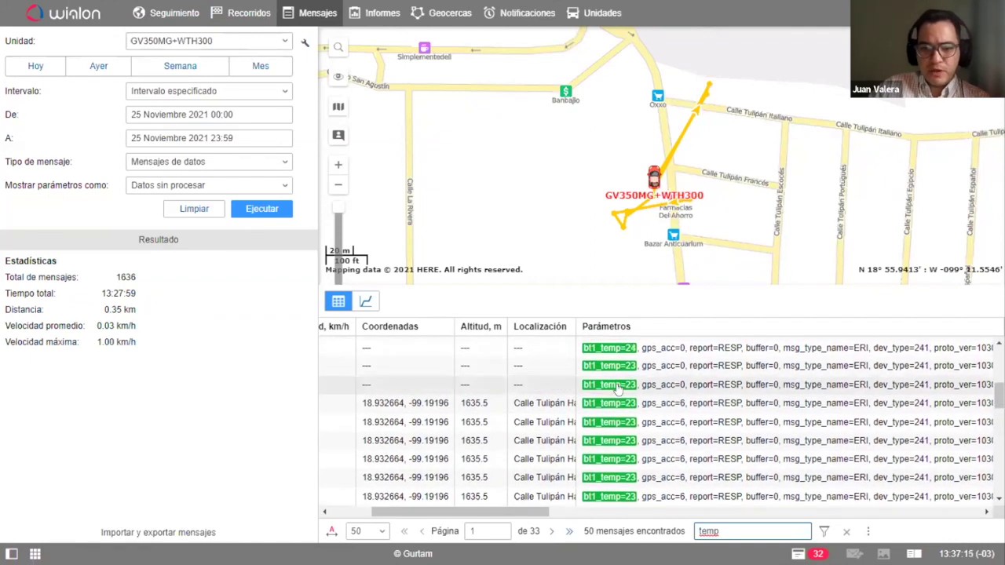
Change the message parameter filter to "hum"
key("BackSpace")
key("BackSpace")
key("BackSpace")
key("BackSpace")
type("hum")
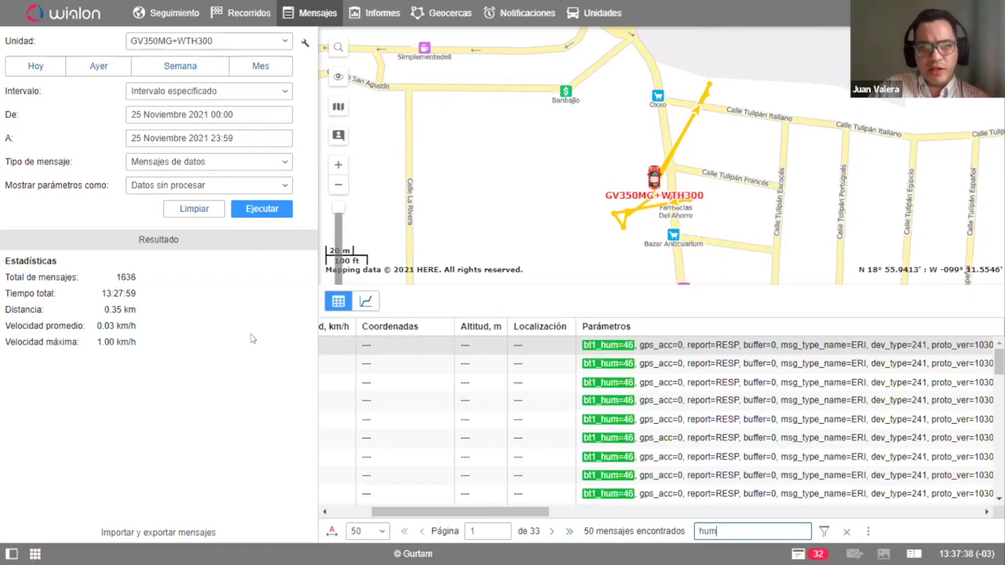
Open the Temperatura BLE sensor in the unit's properties and review its name and available sensor types
left_click(302, 44)
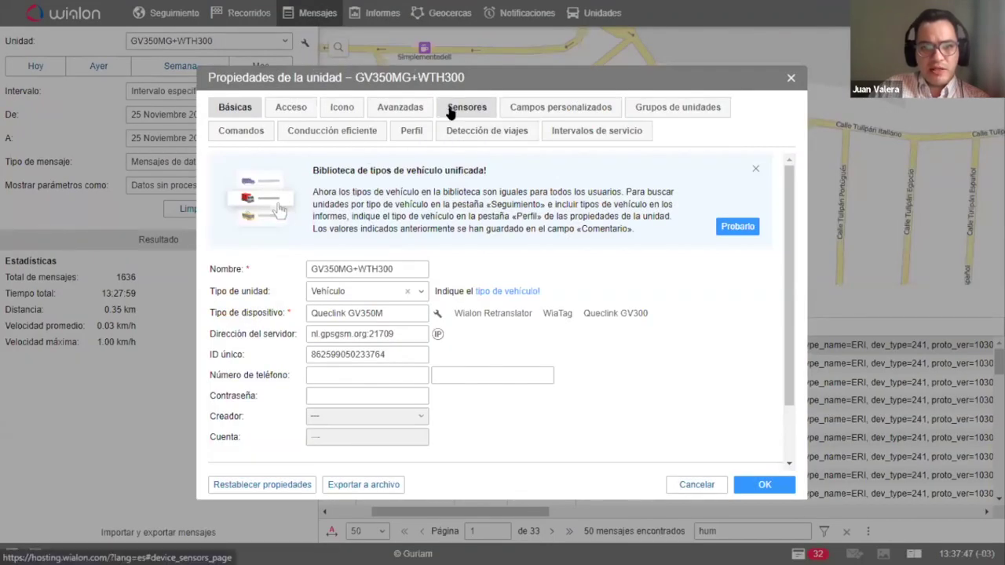
left_click(467, 110)
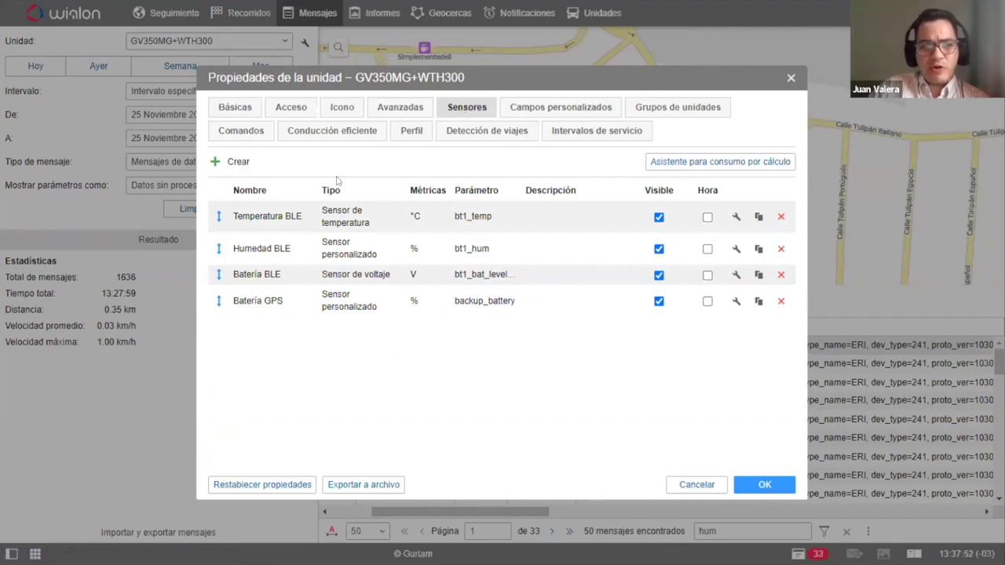
left_click(736, 217)
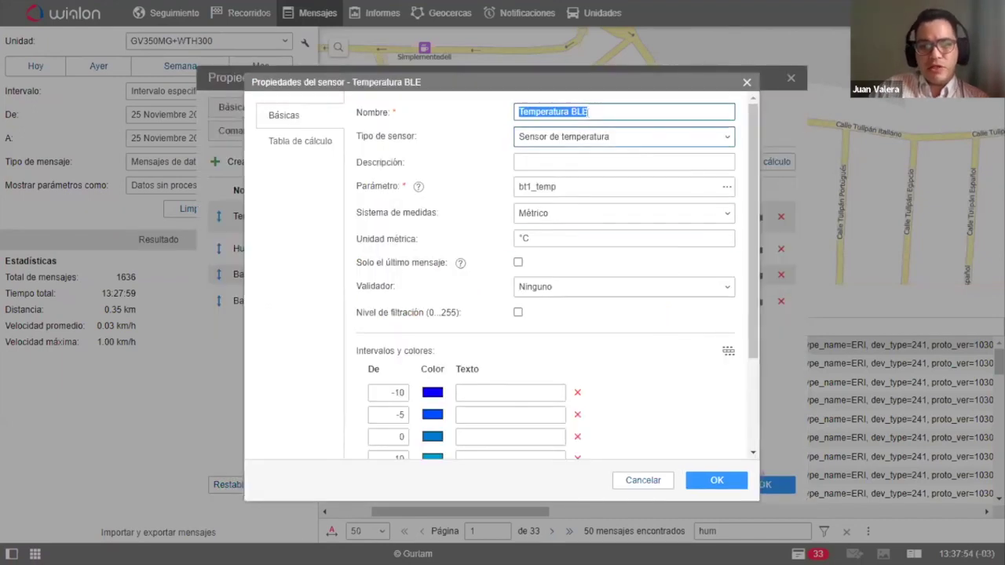
left_click(587, 111)
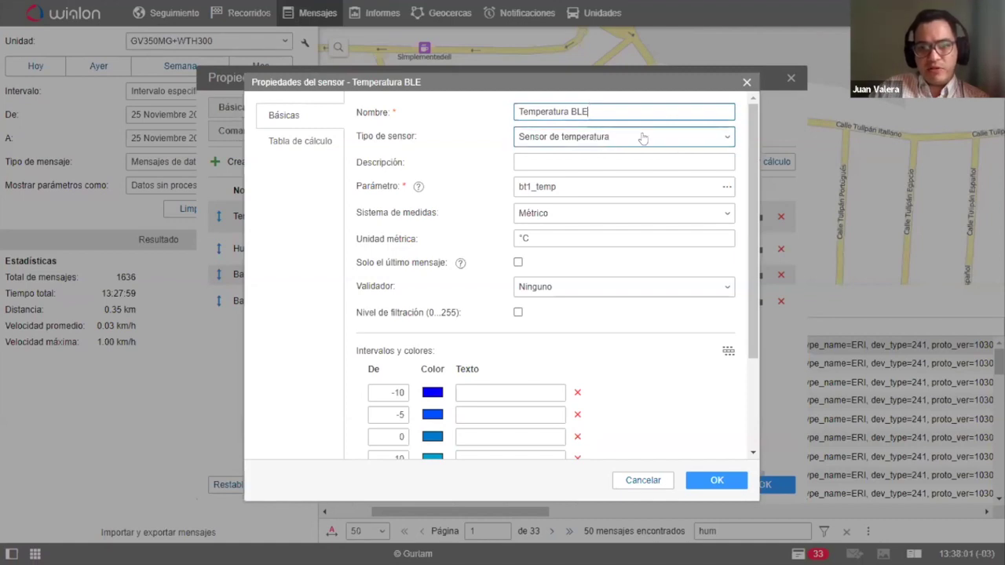
left_click(642, 138)
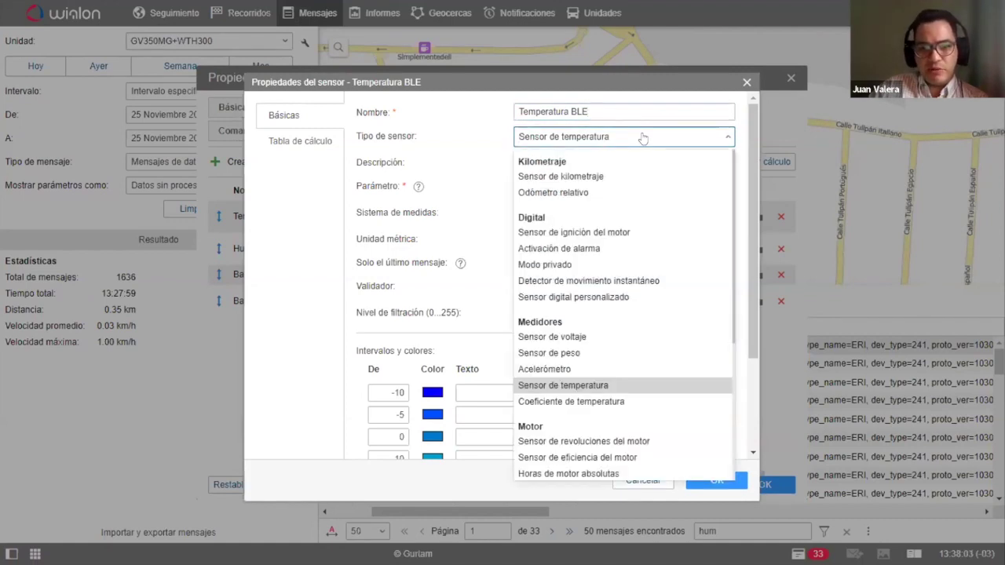
left_click(471, 132)
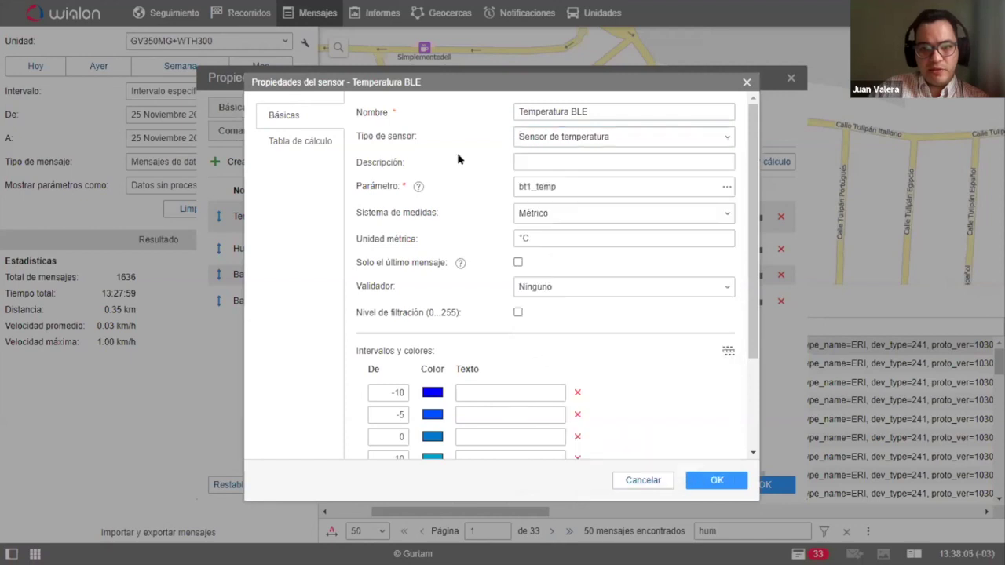
Try the Estadounidense measurement system on the temperature sensor, and return it to Métrico
left_click(524, 240)
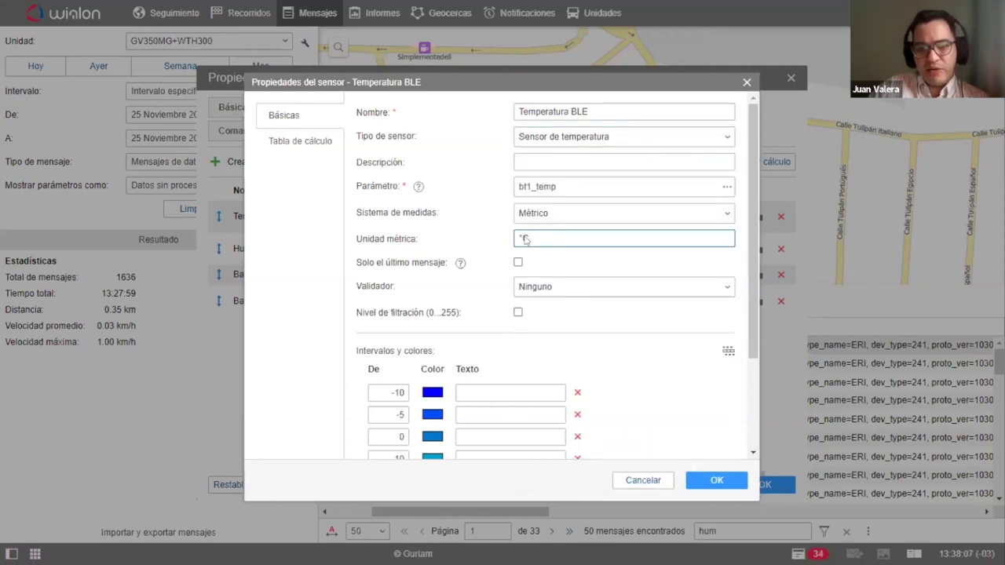
left_click(558, 214)
left_click(562, 255)
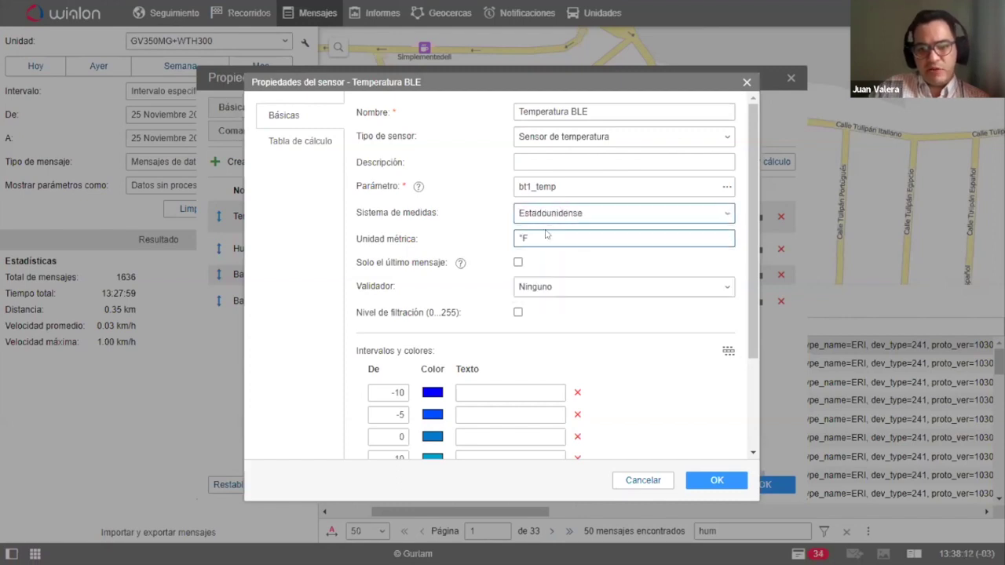
left_click(556, 217)
left_click(553, 233)
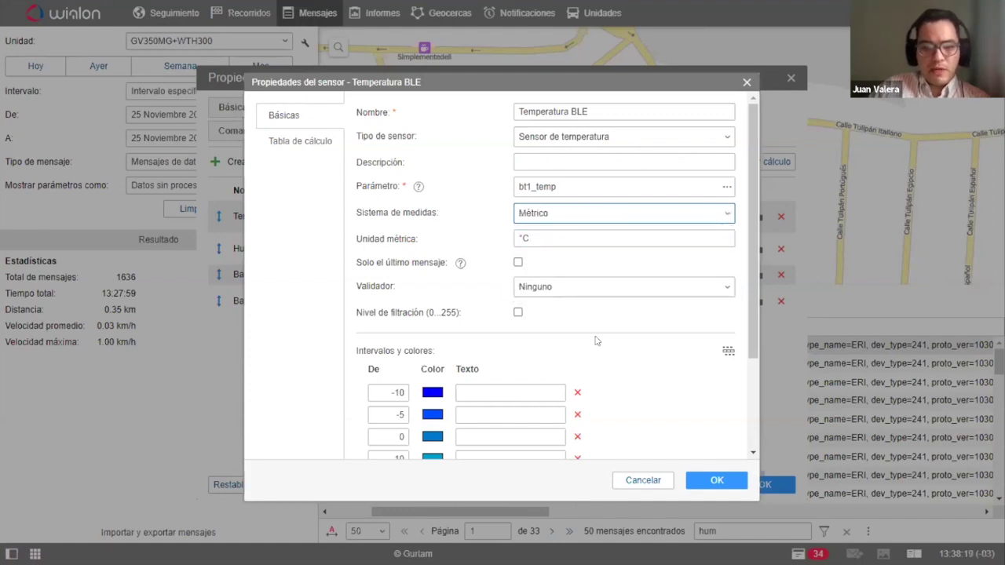
Review the temperature sensor's value intervals and their colours, and accept the sensor's properties
scroll(600, 342, "down", 3)
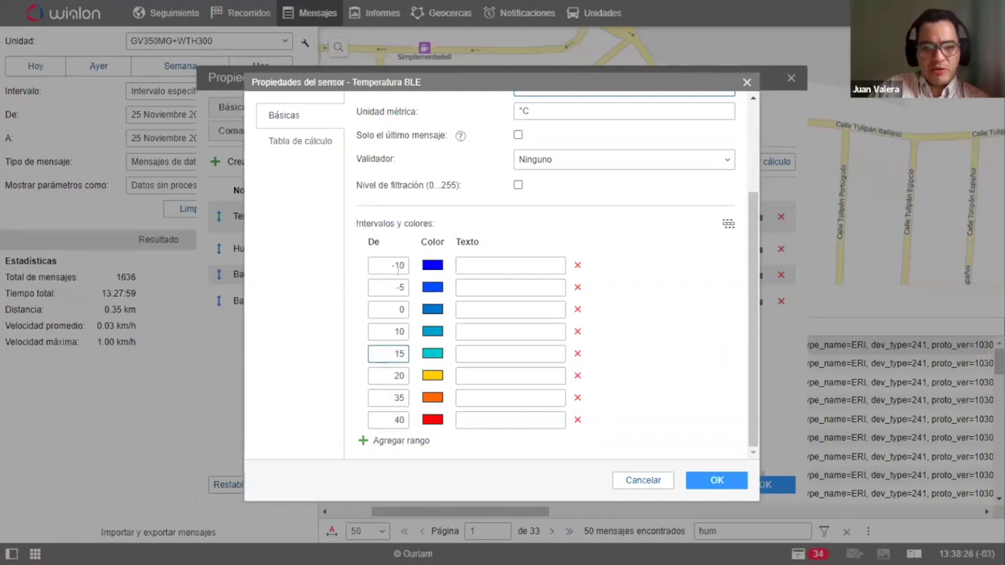
left_click(400, 266)
left_click(430, 266)
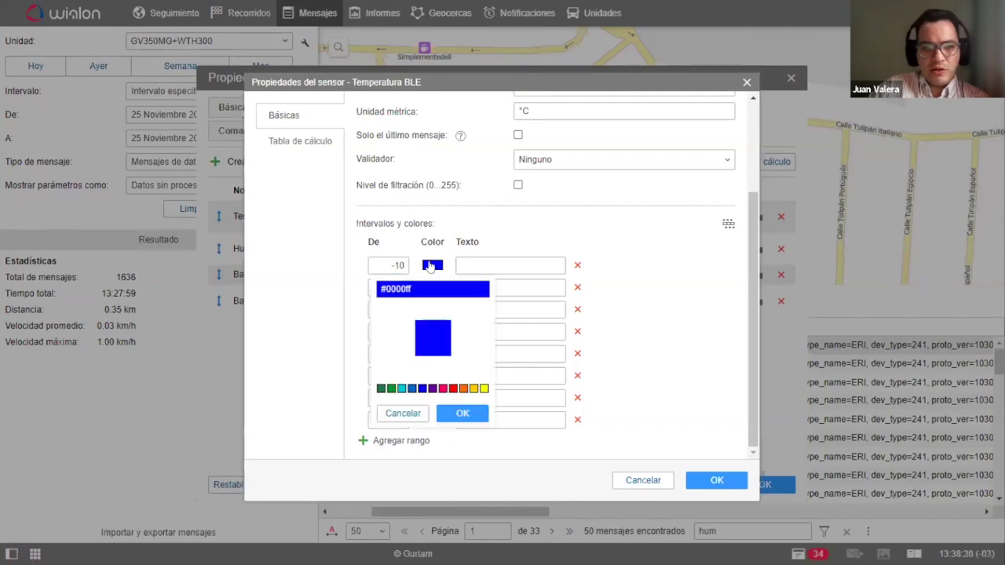
left_click(506, 256)
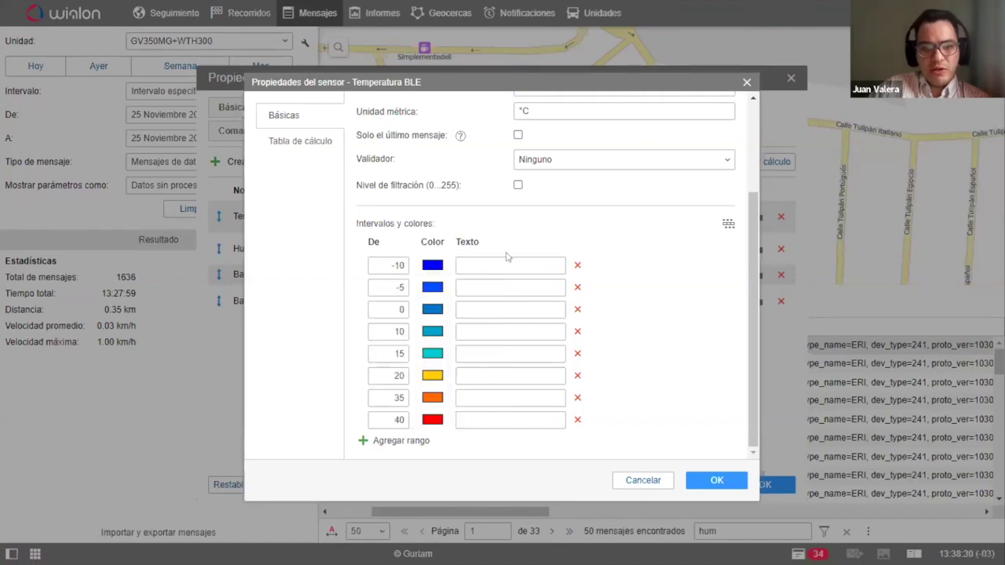
left_click(387, 265)
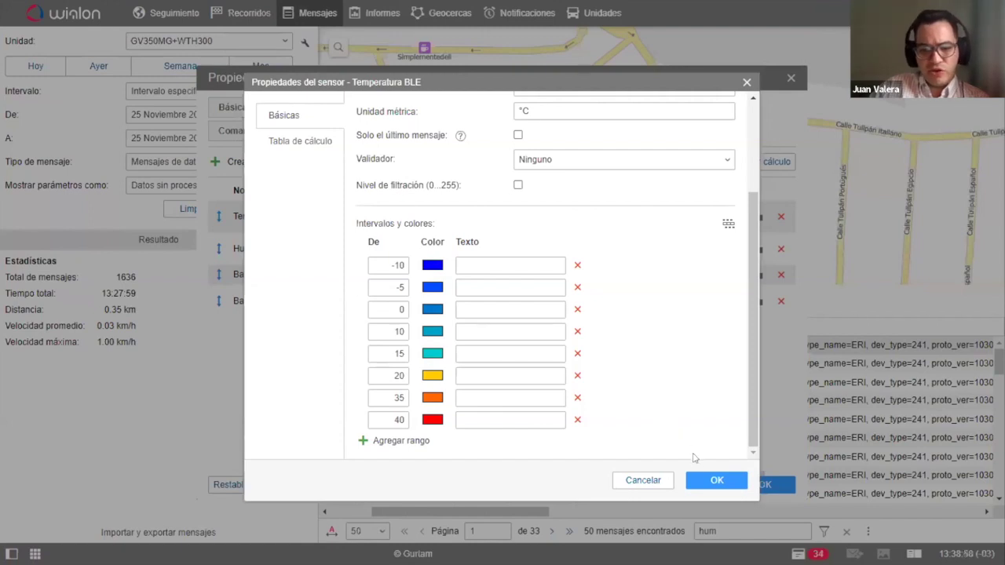
left_click(710, 480)
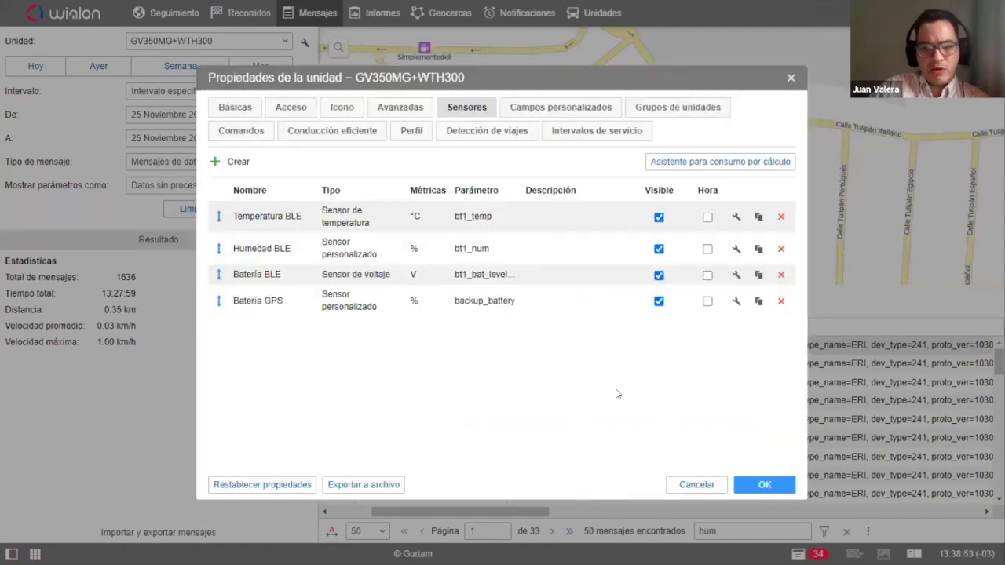
Open the Humedad BLE sensor's properties and review its sensor type, parameter and metric unit
left_click(736, 250)
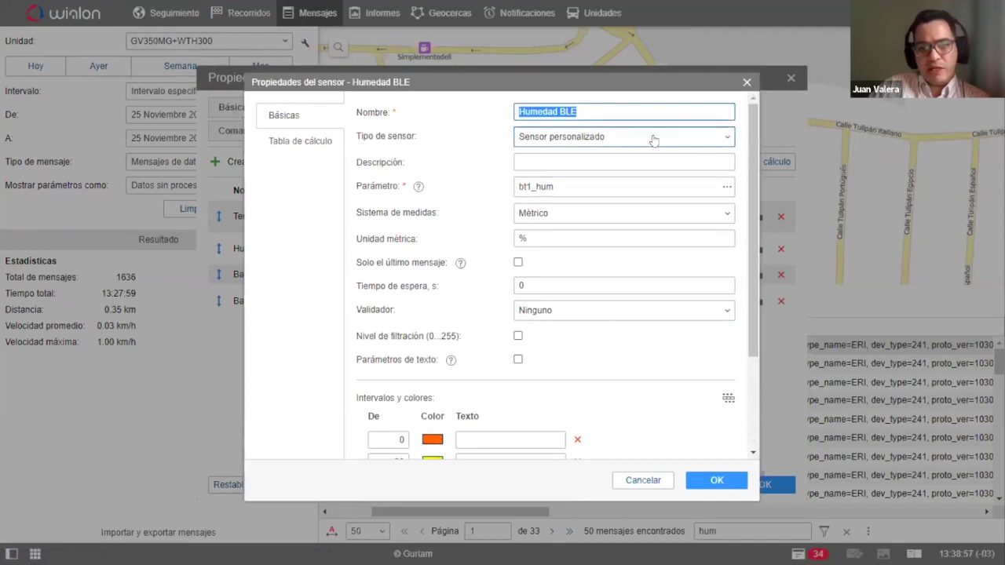
left_click(578, 137)
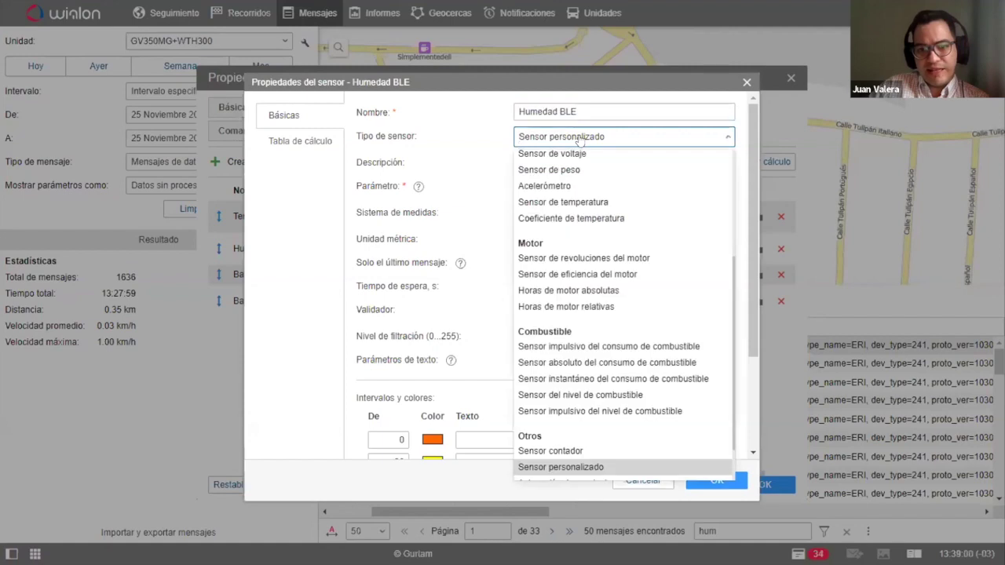
left_click(450, 138)
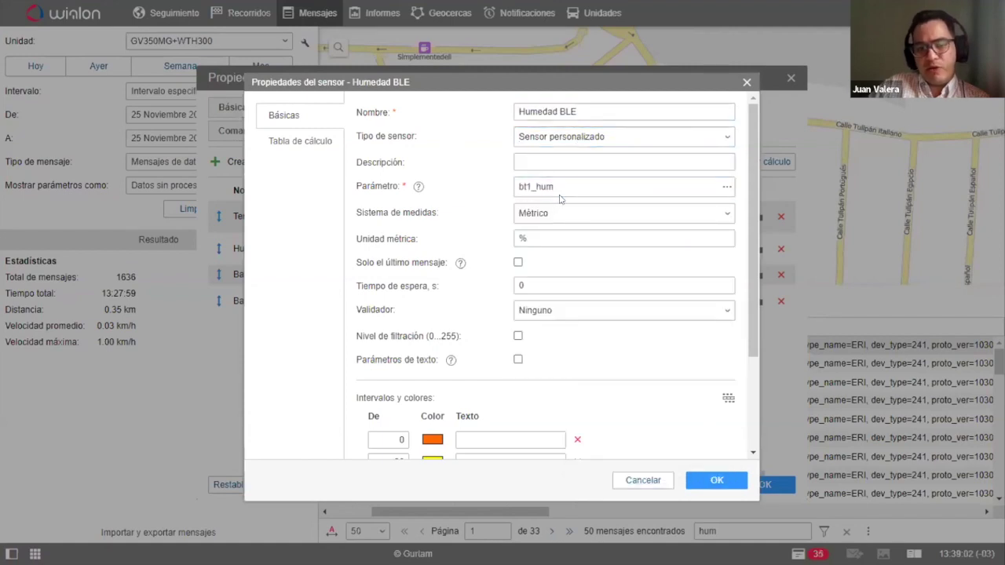
left_click(557, 239)
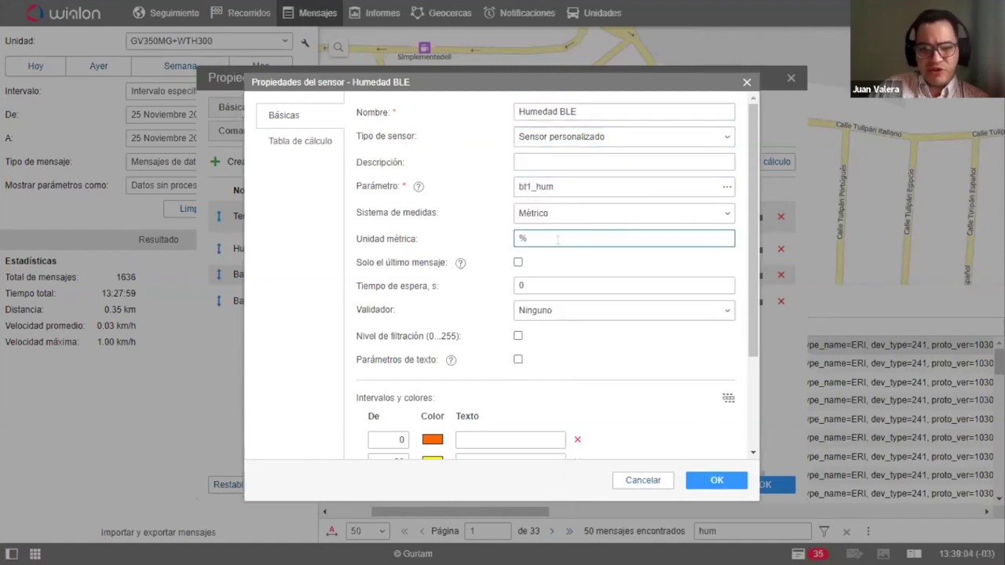
double_click(557, 240)
left_click(557, 240)
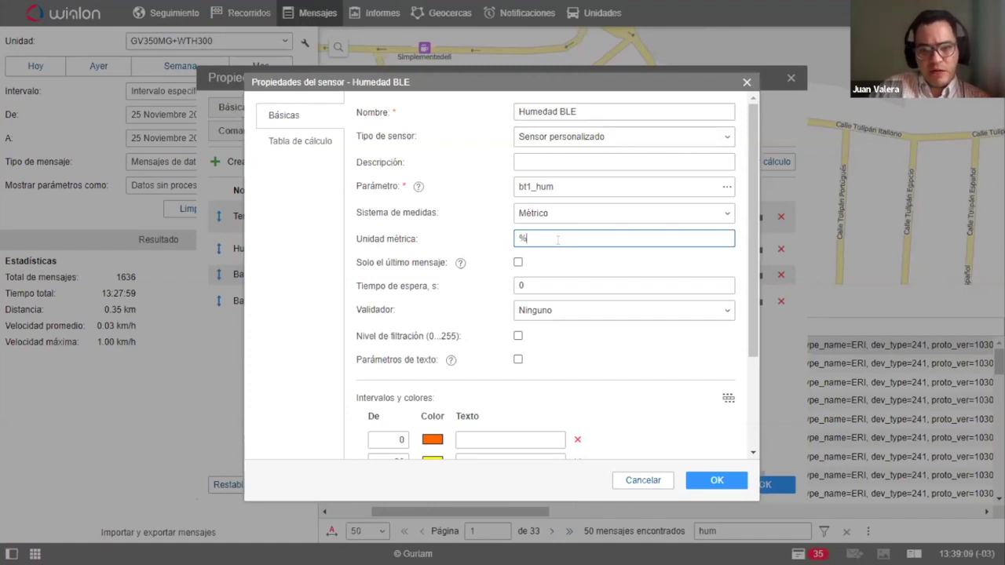
Review the humidity sensor's value intervals and colours, and accept the sensor's and the unit's properties
scroll(612, 380, "down", 3)
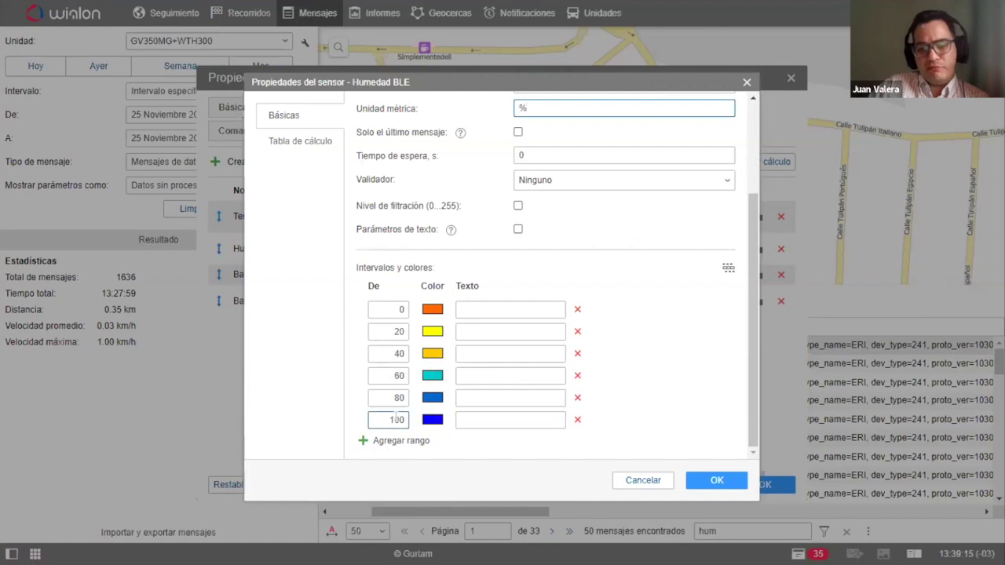
scroll(586, 363, "up", 2)
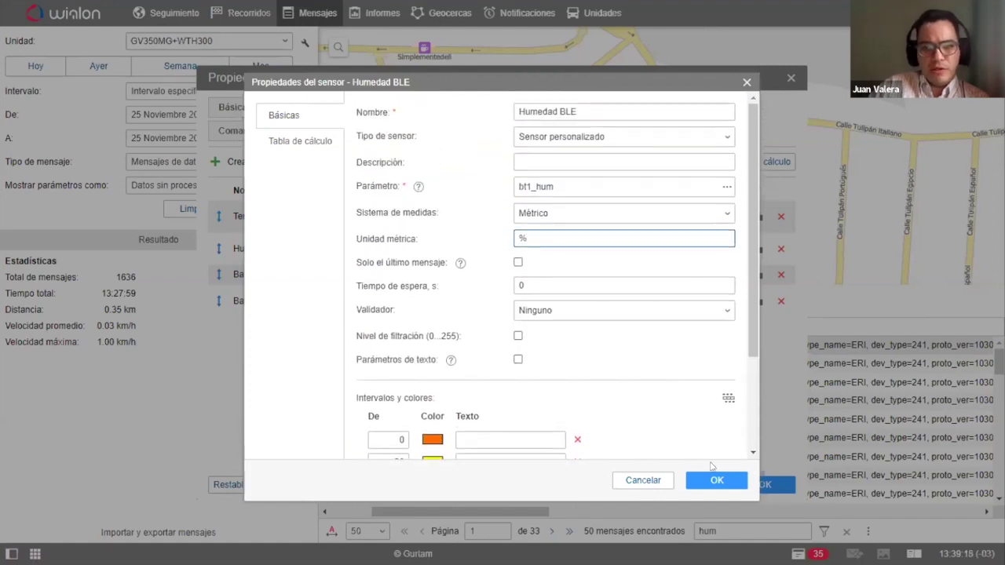
left_click(712, 480)
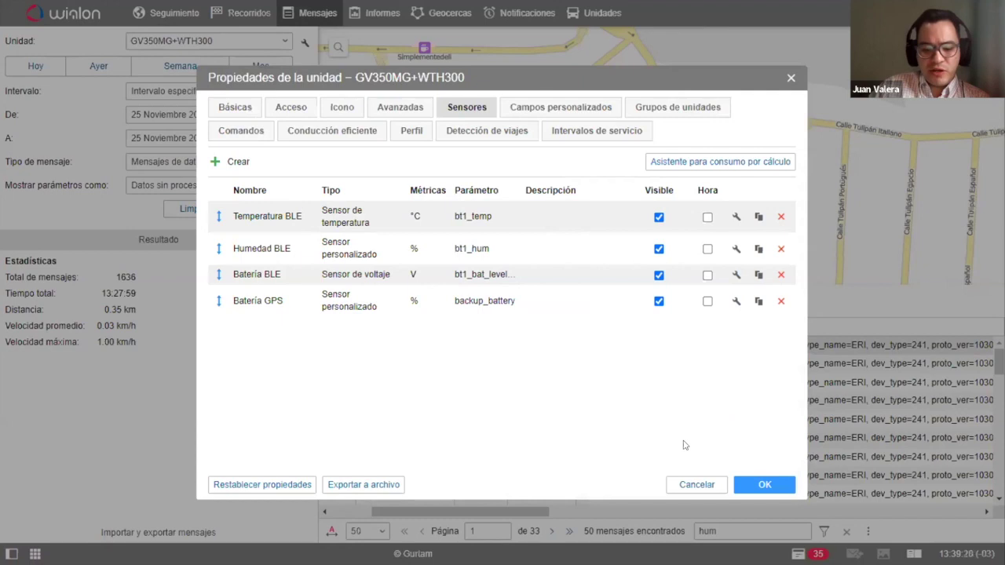
left_click(761, 485)
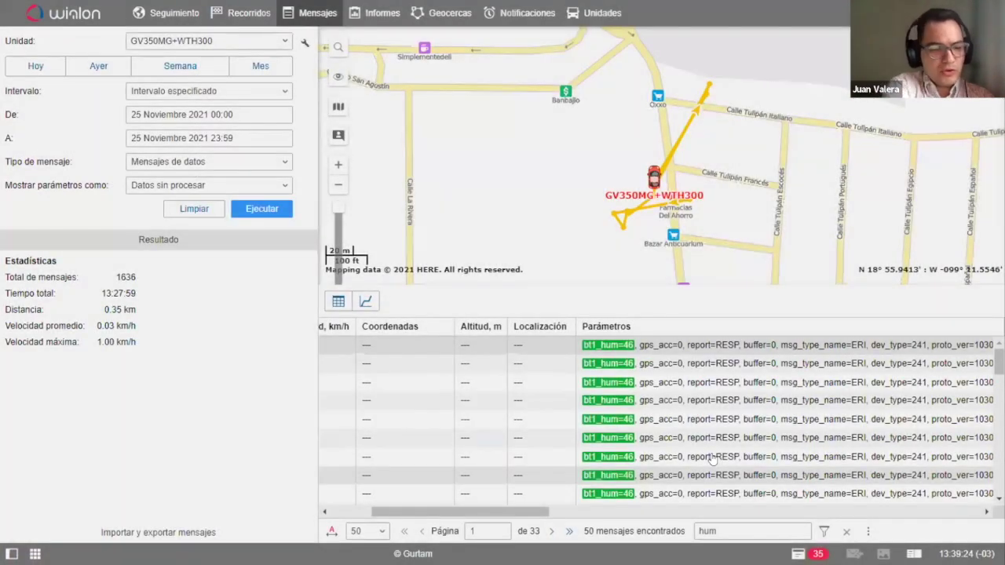
Switch to the Wialon y Queclink presentation in Google Slides and present it up to the Casos de uso slide
key("alt+Tab")
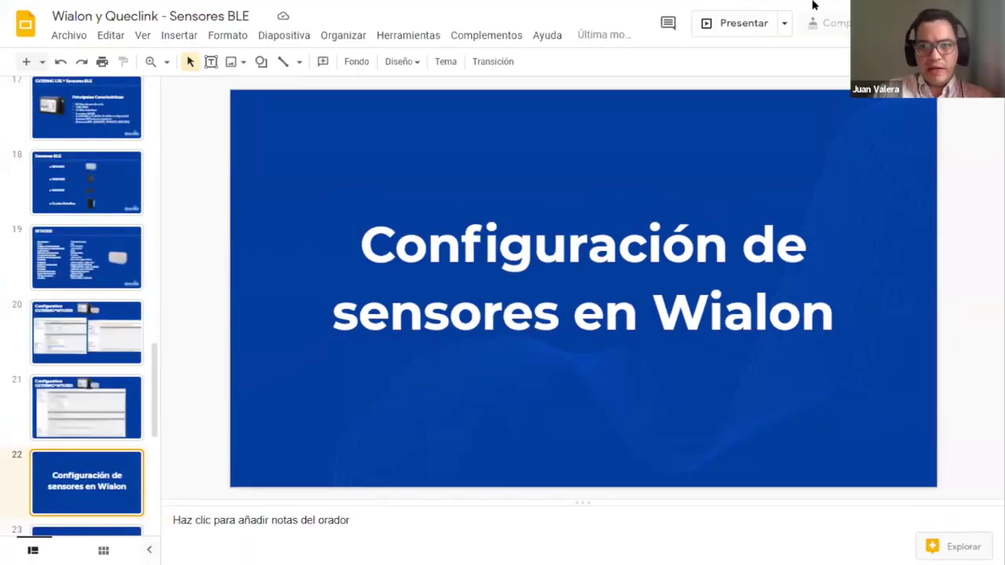
left_click(717, 29)
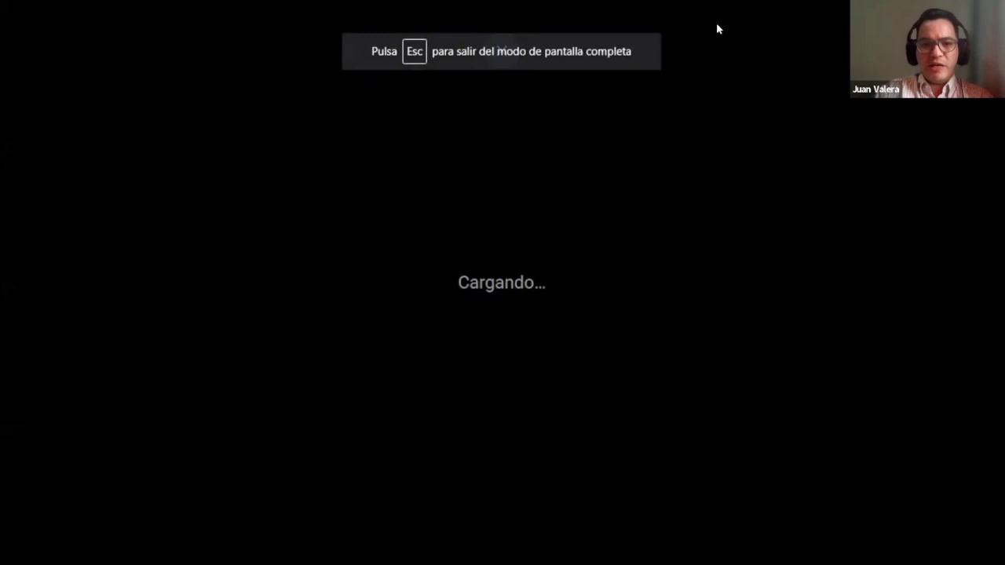
key("Right")
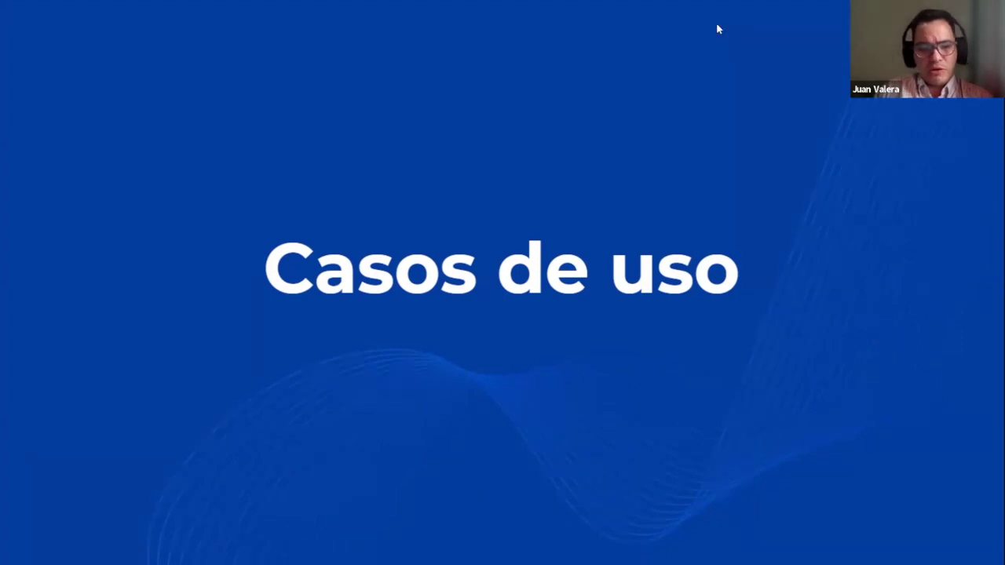
Switch to the Gurtam website and look through the case studies in its Comunidad section
key("alt+Tab")
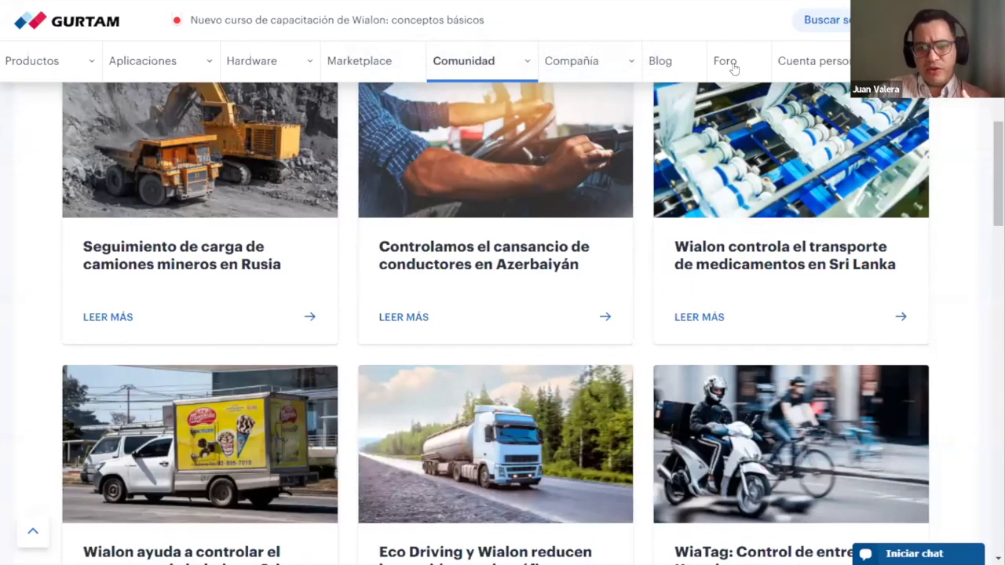
scroll(762, 201, "up", 1)
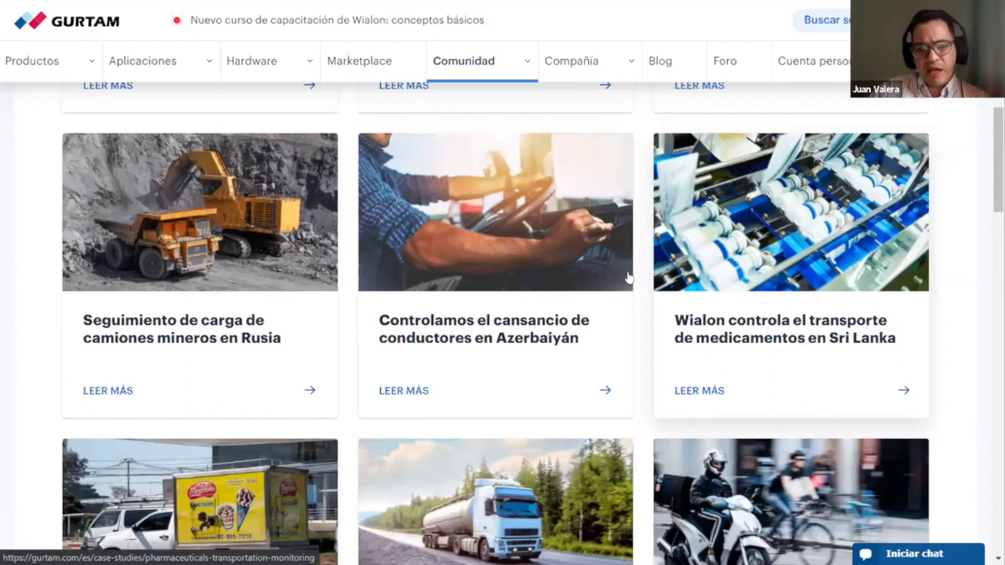
scroll(249, 404, "down", 2)
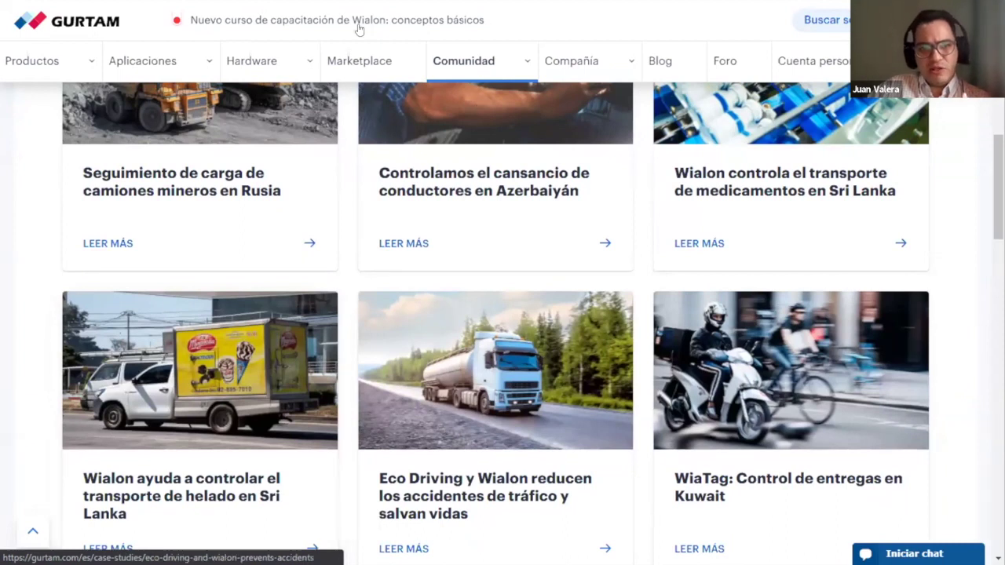
left_click(476, 69)
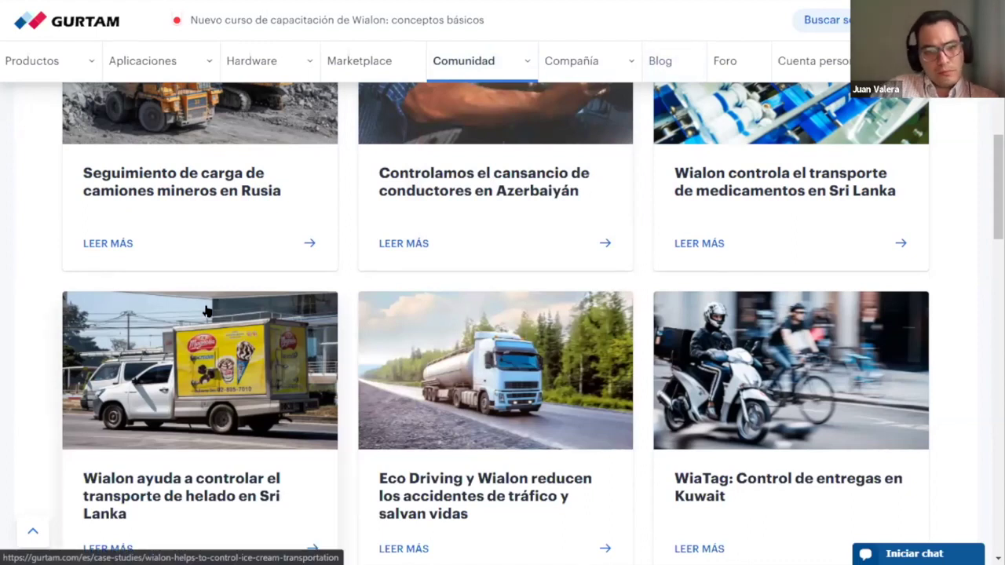
Back in Wialon, set the GV350MG+WTH300 unit's track colours to Por sensor with Temperatura BLE in its advanced properties
key("alt+Tab")
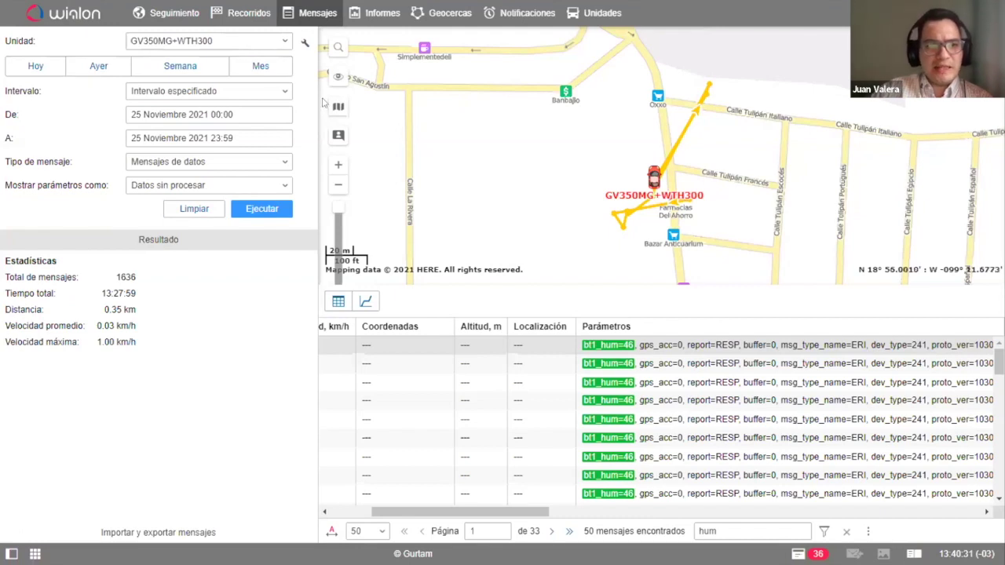
left_click(303, 45)
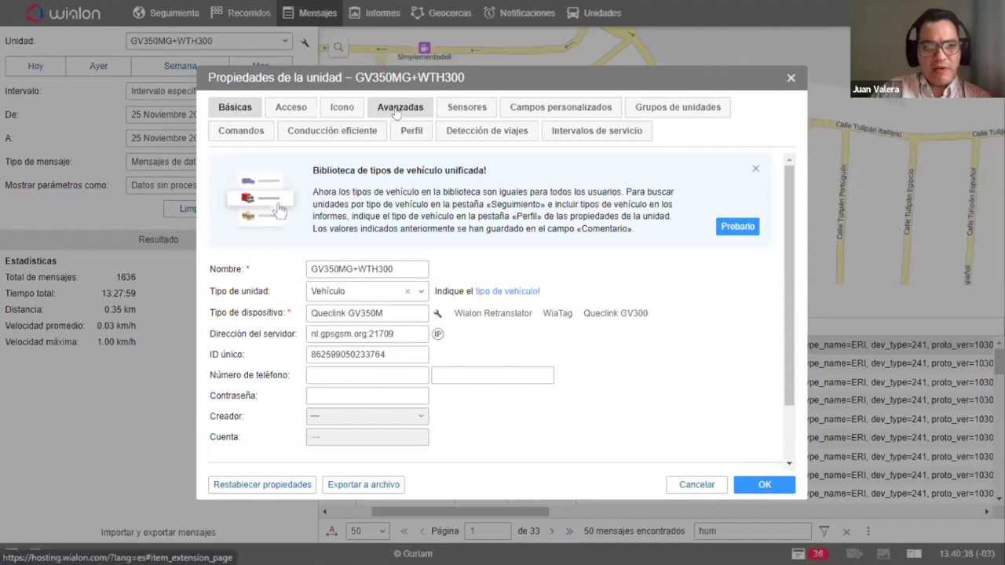
left_click(398, 110)
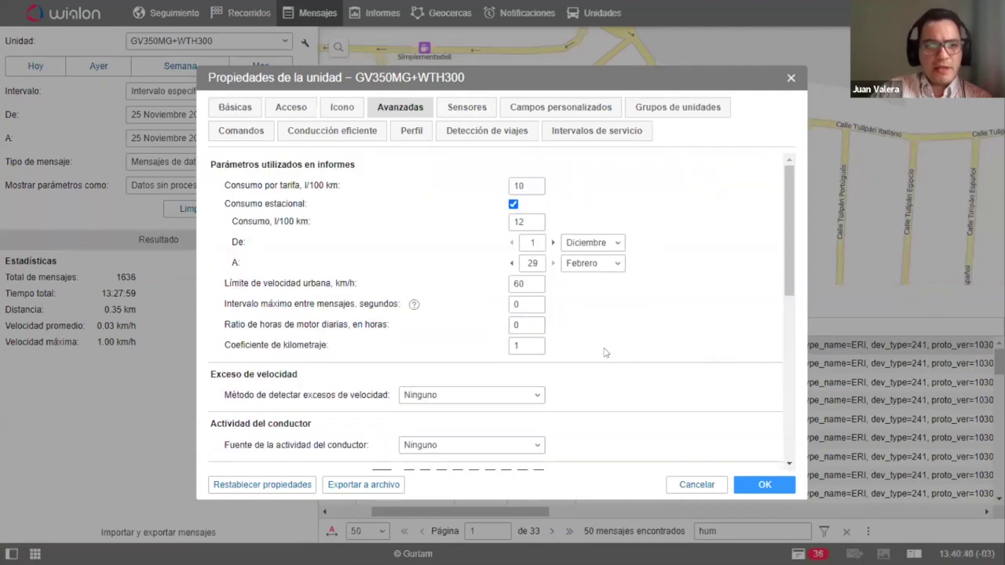
scroll(604, 353, "down", 10)
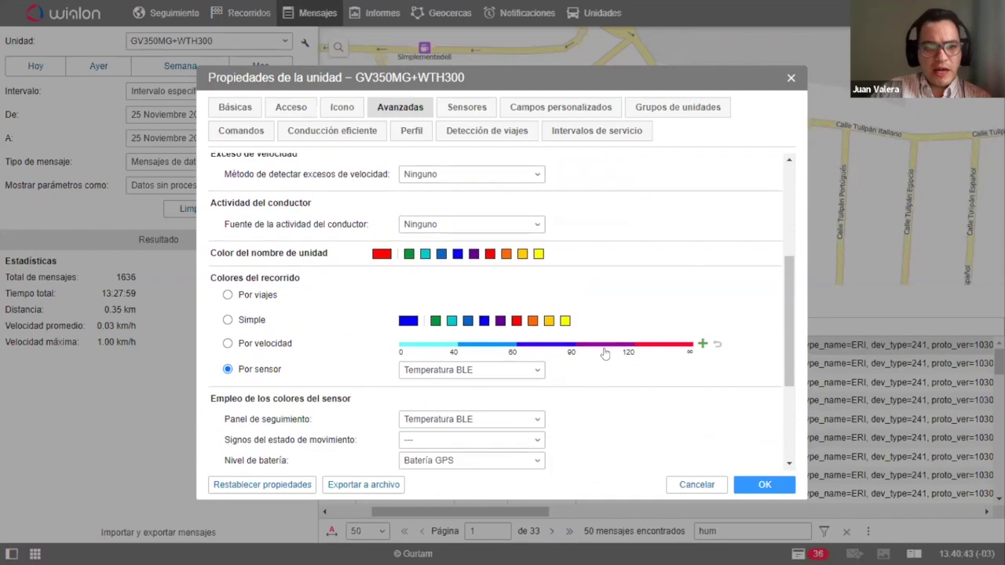
scroll(626, 357, "up", 2)
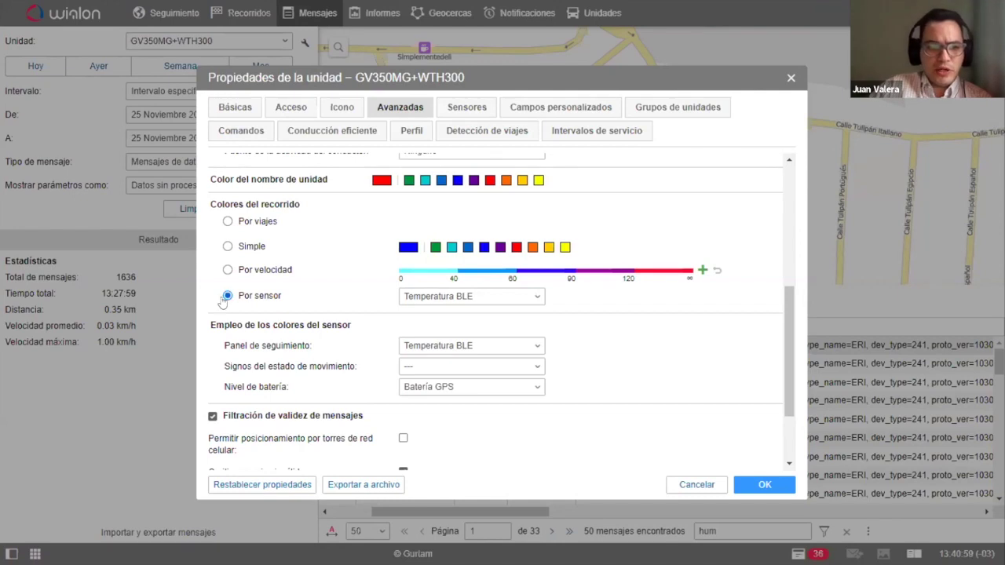
left_click(440, 298)
left_click(441, 322)
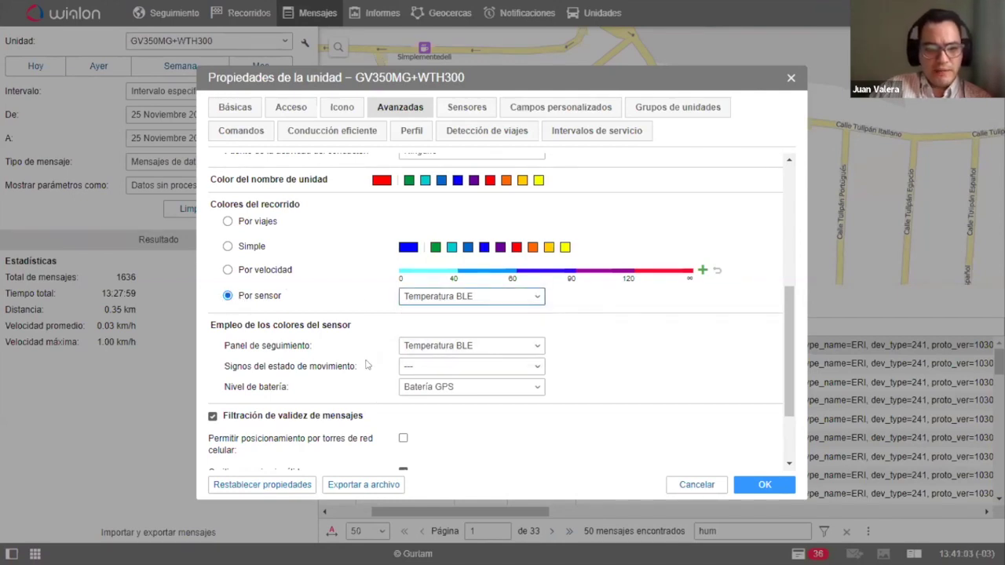
Use Temperatura BLE for the sensor colours in the Panel de seguimiento, and save the unit's properties
scroll(369, 365, "down", 1)
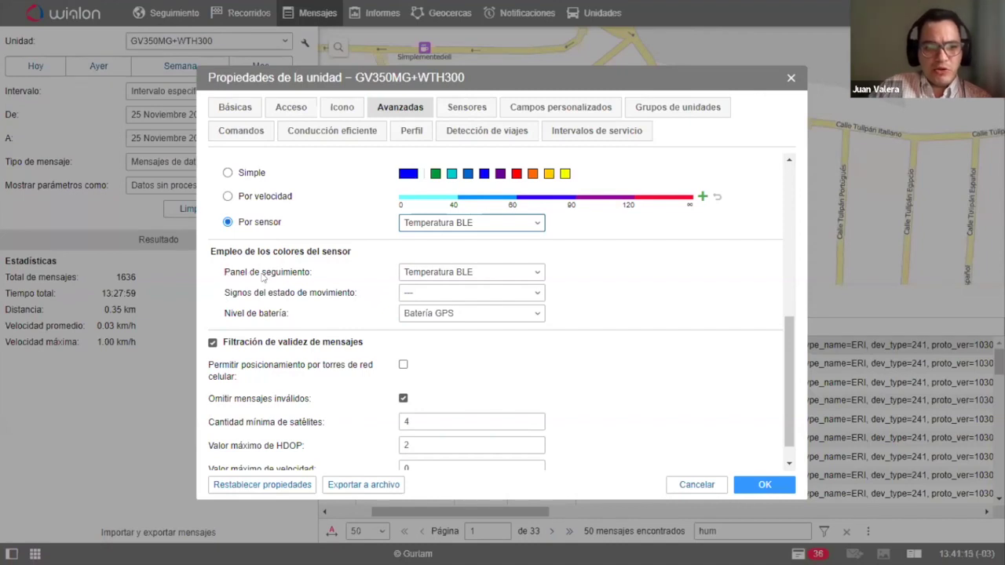
left_click(419, 275)
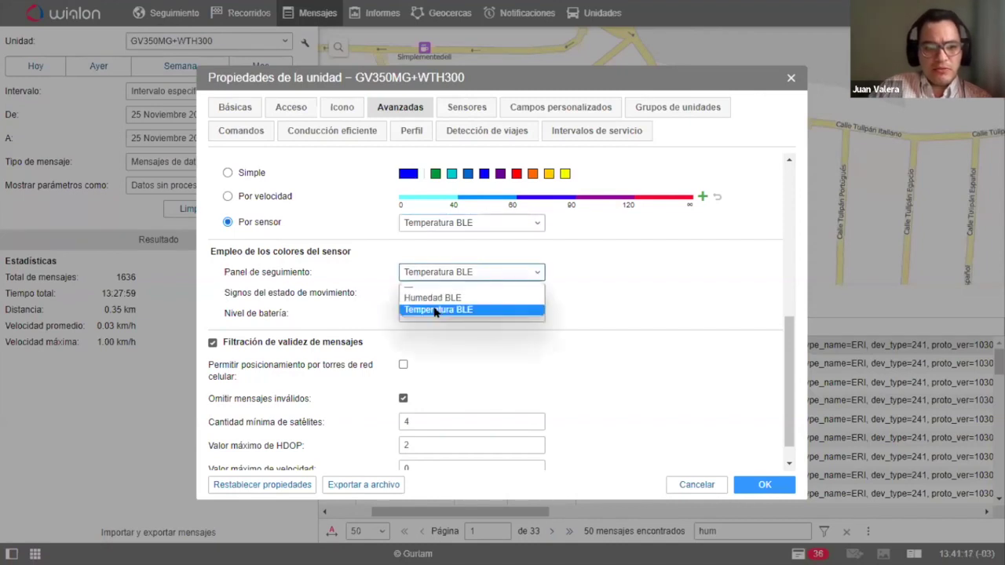
left_click(436, 311)
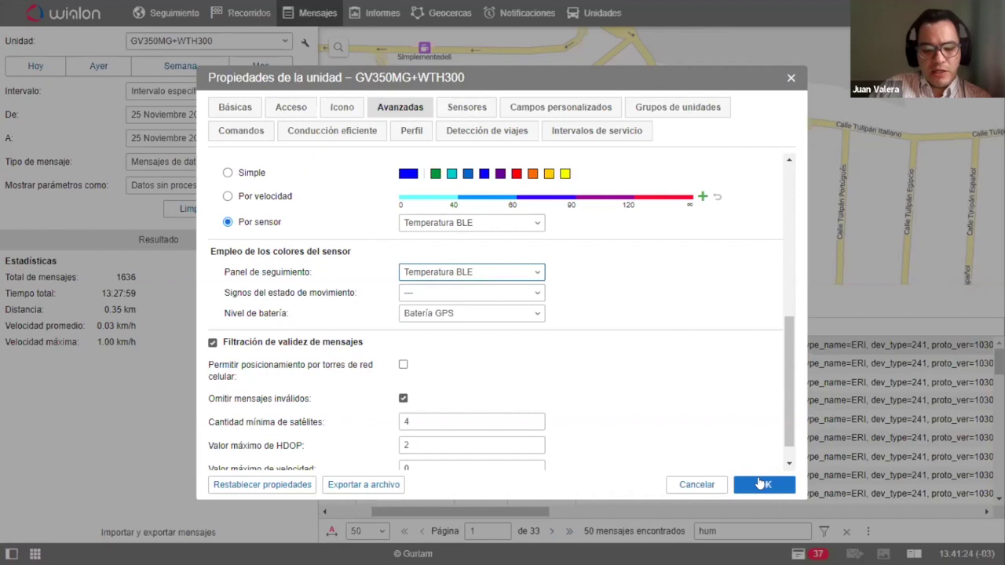
left_click(761, 484)
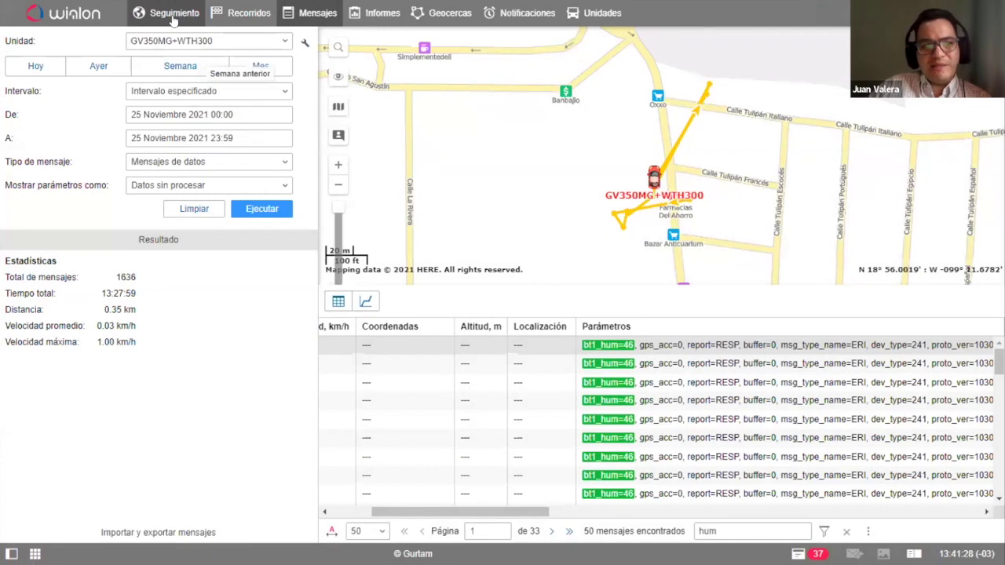
Locate GV350MG+WTH300 in the Seguimiento view and review its coloured sensor values
left_click(174, 14)
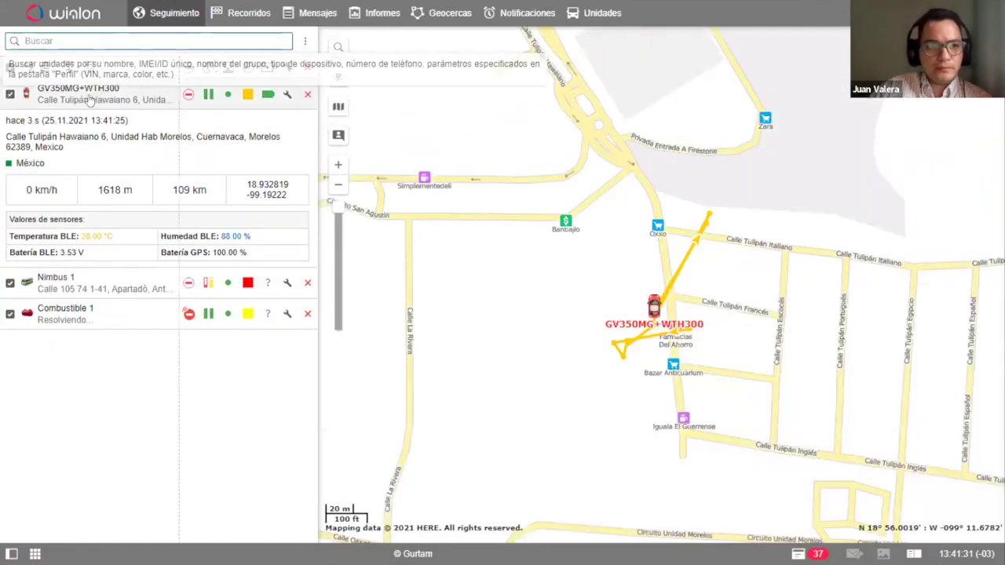
left_click(62, 91)
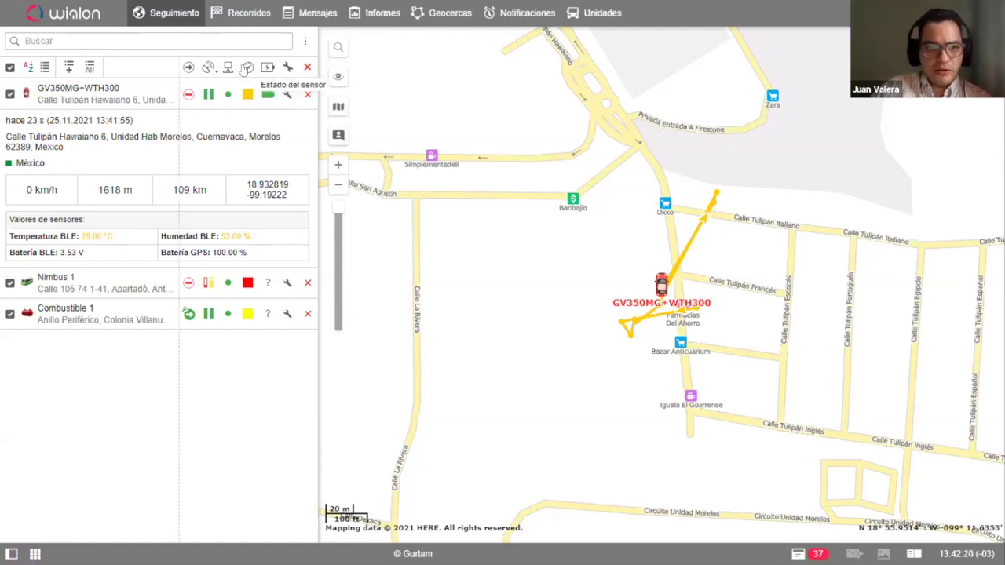
Clear the unit's message results, and open the Recorridos settings for GV350MG+WTH300
left_click(299, 17)
left_click(193, 208)
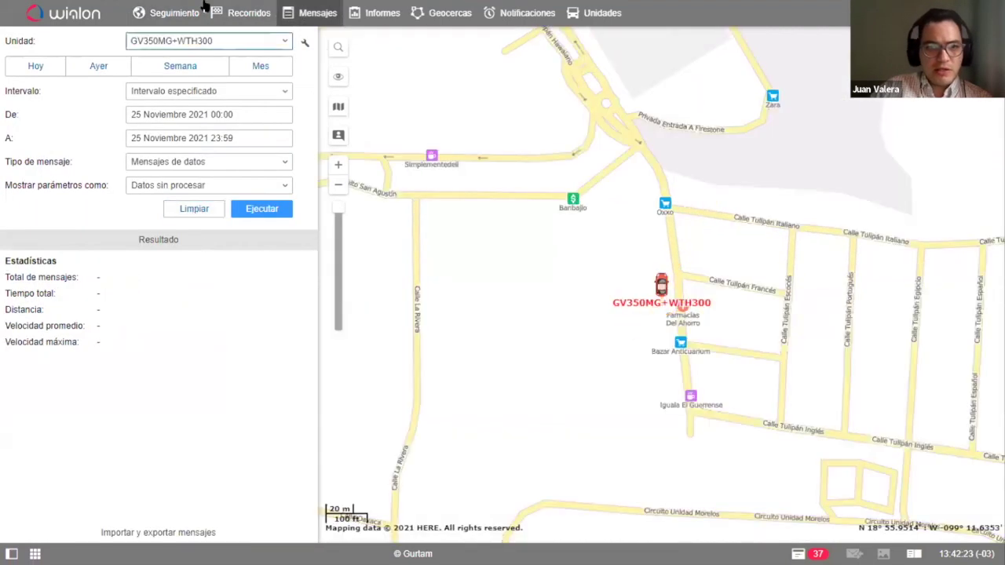
left_click(249, 15)
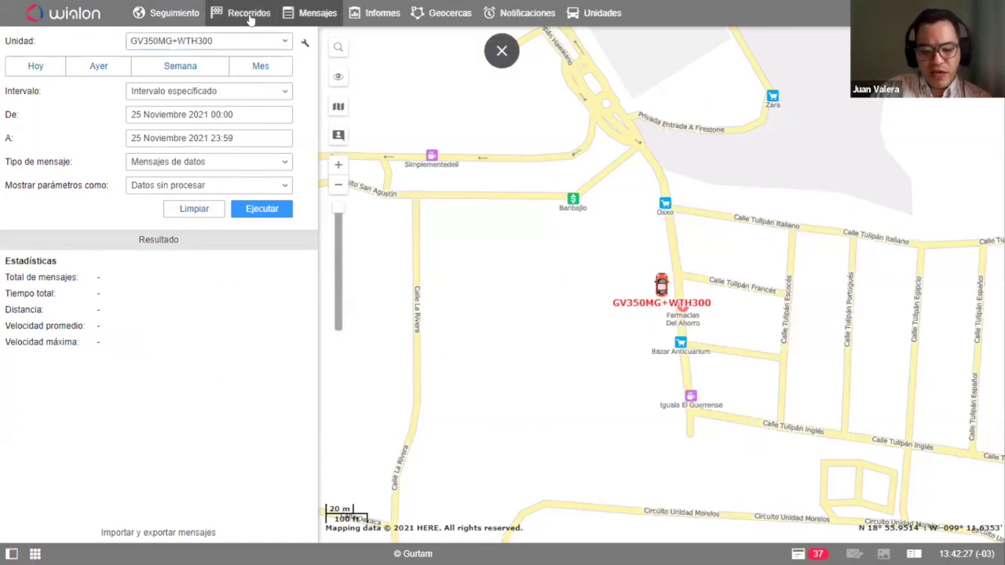
left_click(249, 18)
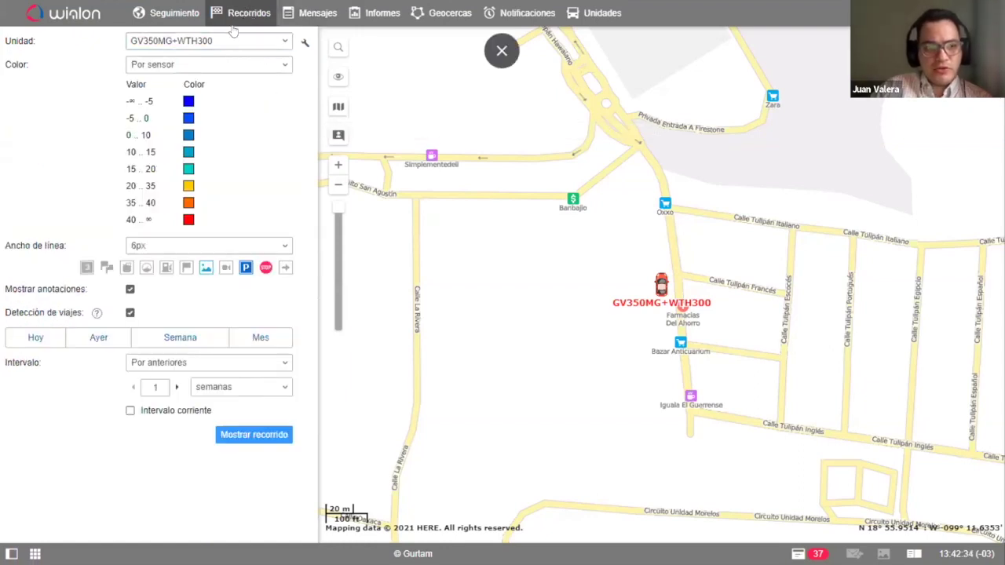
Colour the track by sensor (Por sensor), and show the unit's track for the previous week on the map
left_click(209, 66)
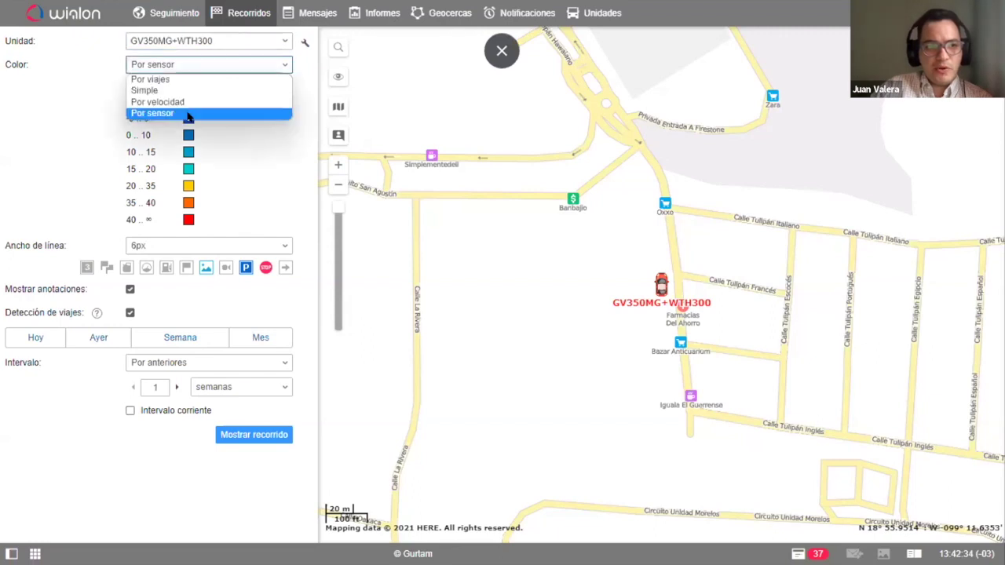
left_click(186, 112)
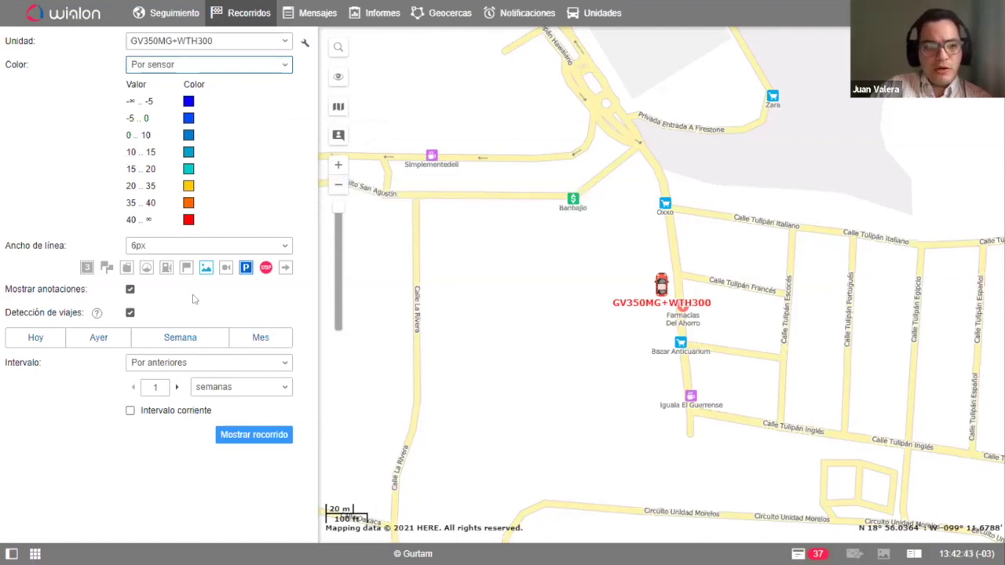
left_click(179, 337)
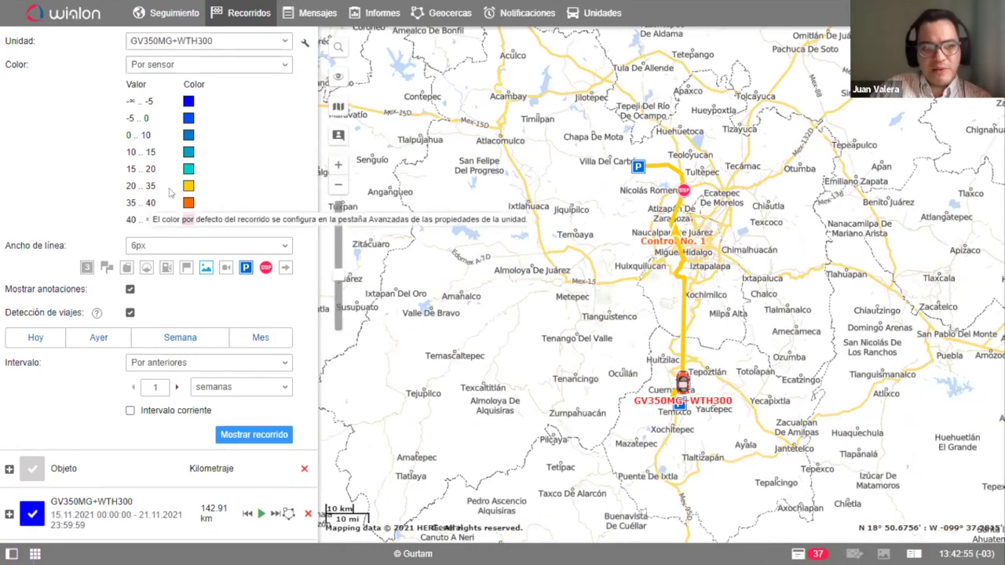
scroll(628, 386, "up", 2)
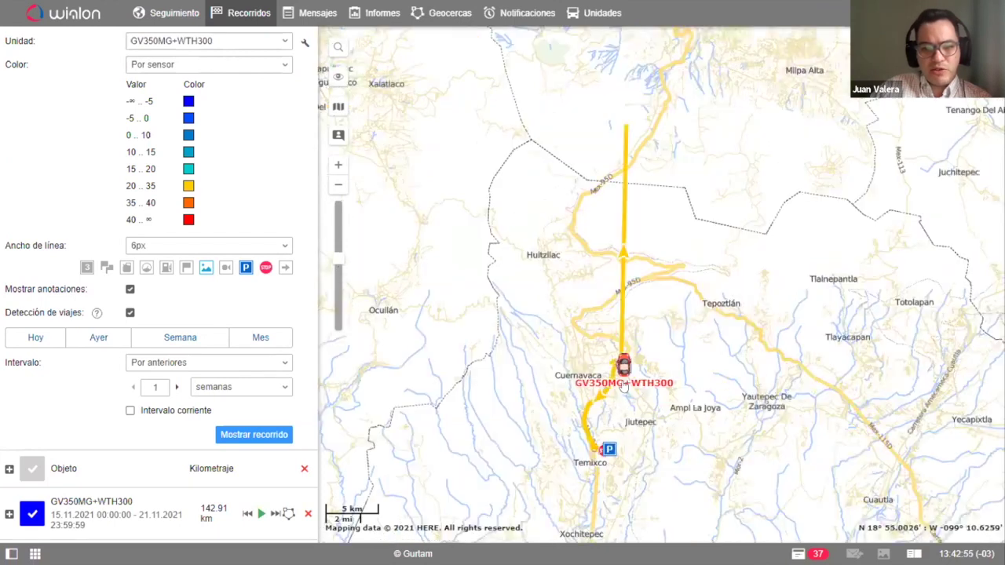
Examine the sensor-coloured track of GV350MG+WTH300 up close on the map, including its parking and stop points
scroll(547, 399, "up", 3)
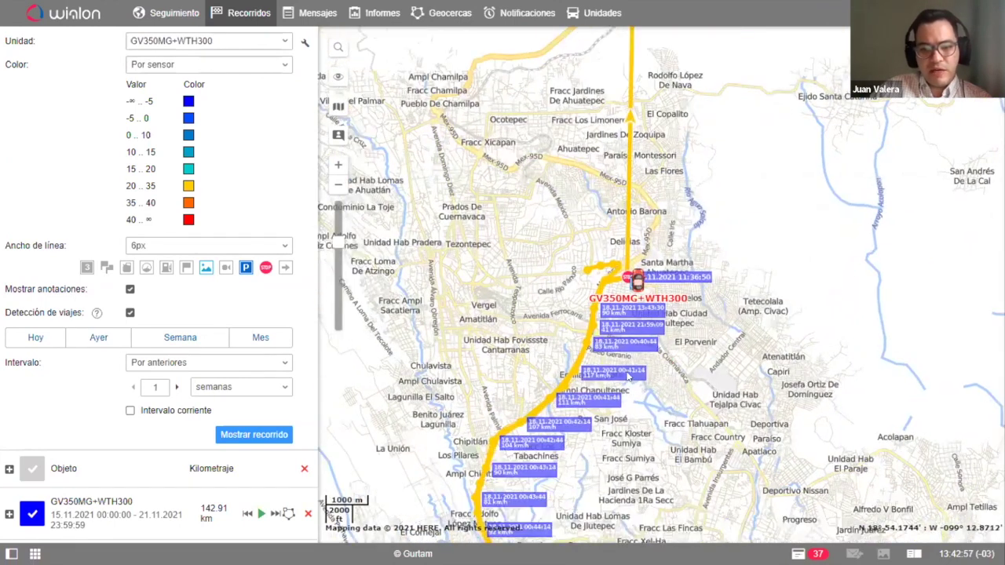
scroll(690, 384, "up", 1)
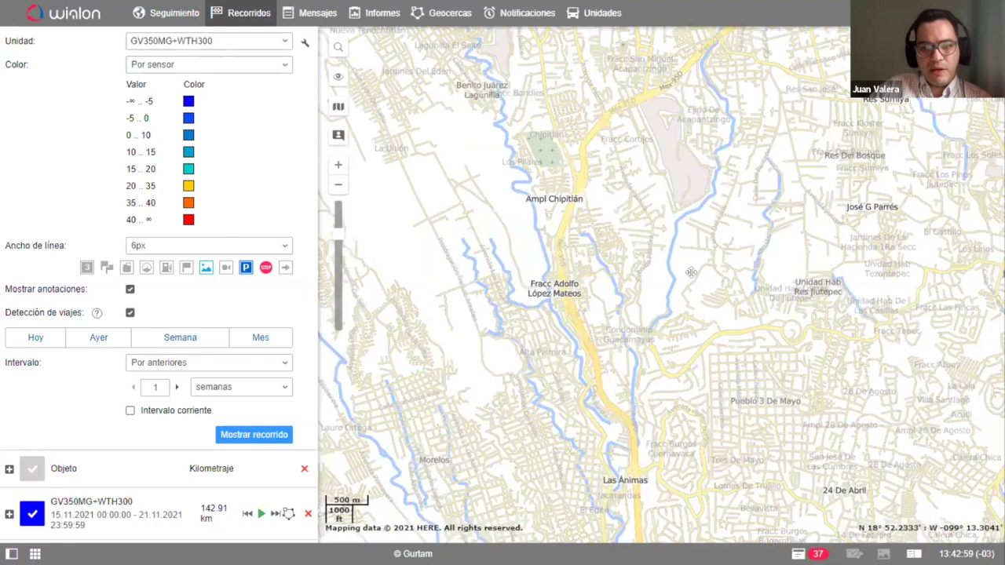
left_click_drag(698, 384, 602, 182)
scroll(602, 183, "up", 3)
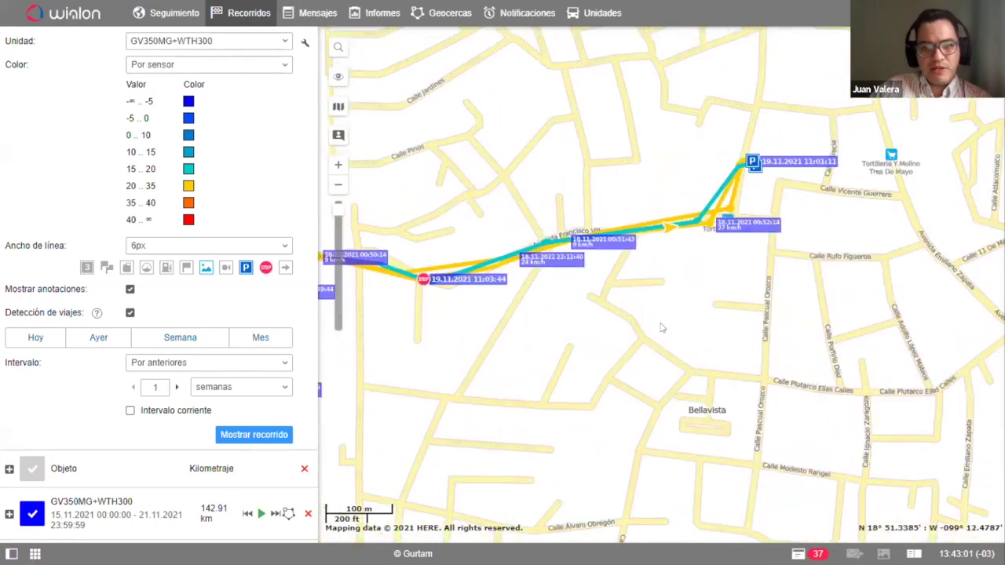
scroll(763, 412, "down", 2)
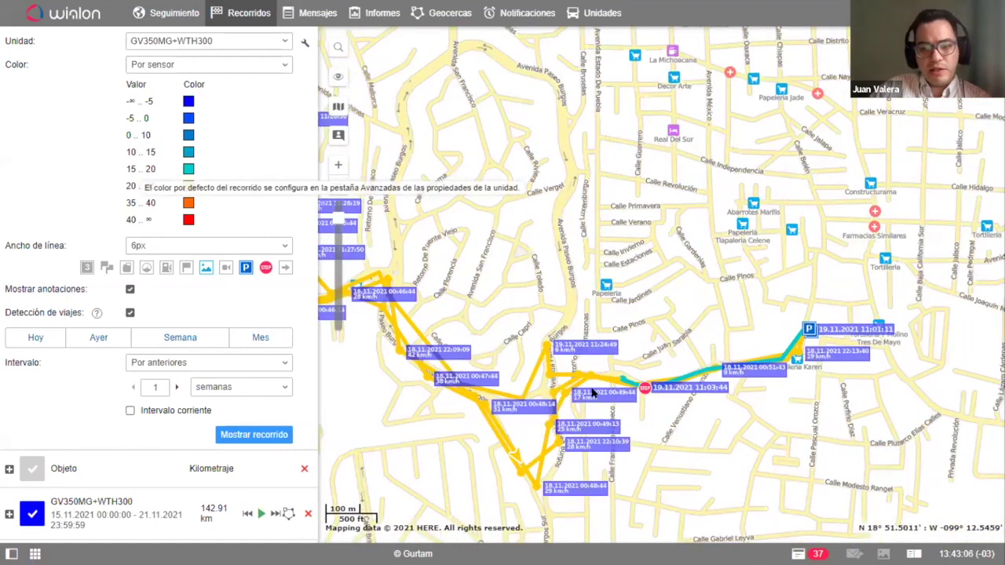
left_click_drag(686, 311, 769, 230)
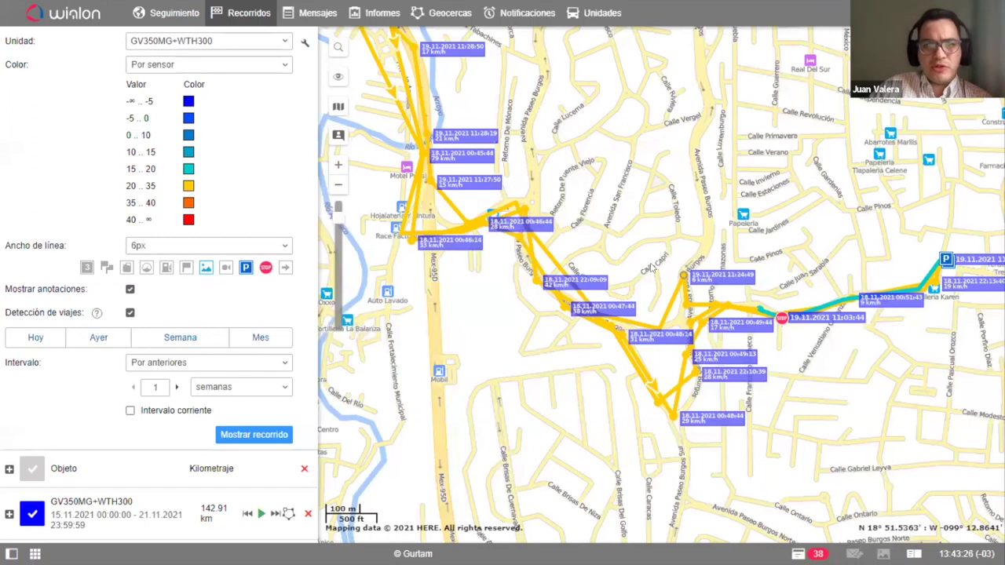
Open the properties of the notification Temperatura encima de 0 grados and proceed to its Valor del sensor settings
left_click(502, 14)
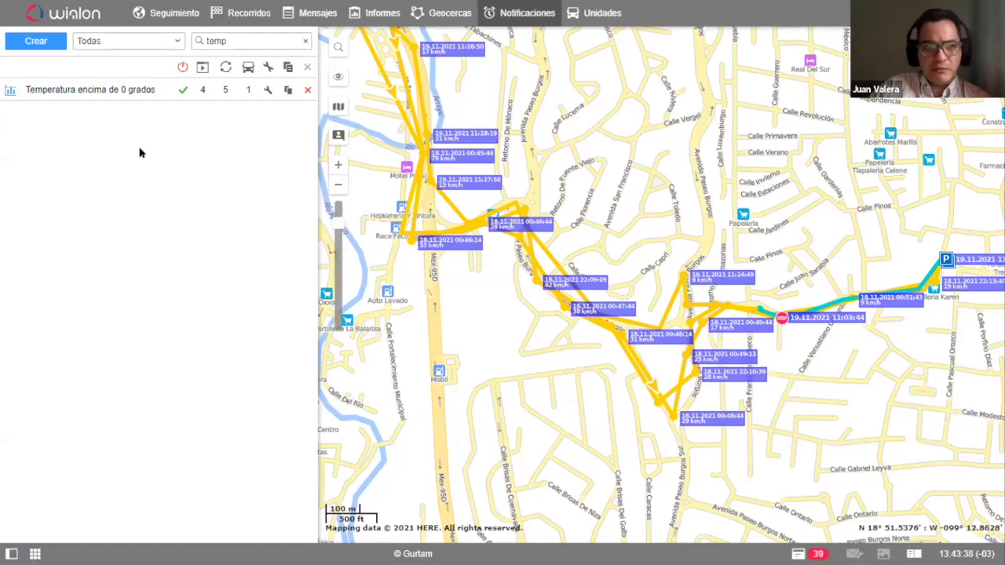
left_click(267, 91)
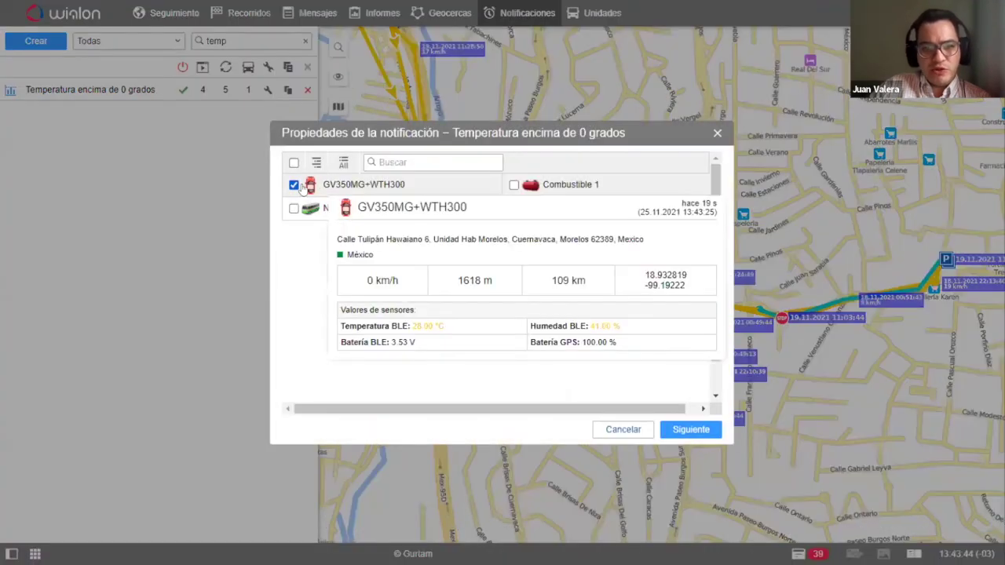
left_click(681, 428)
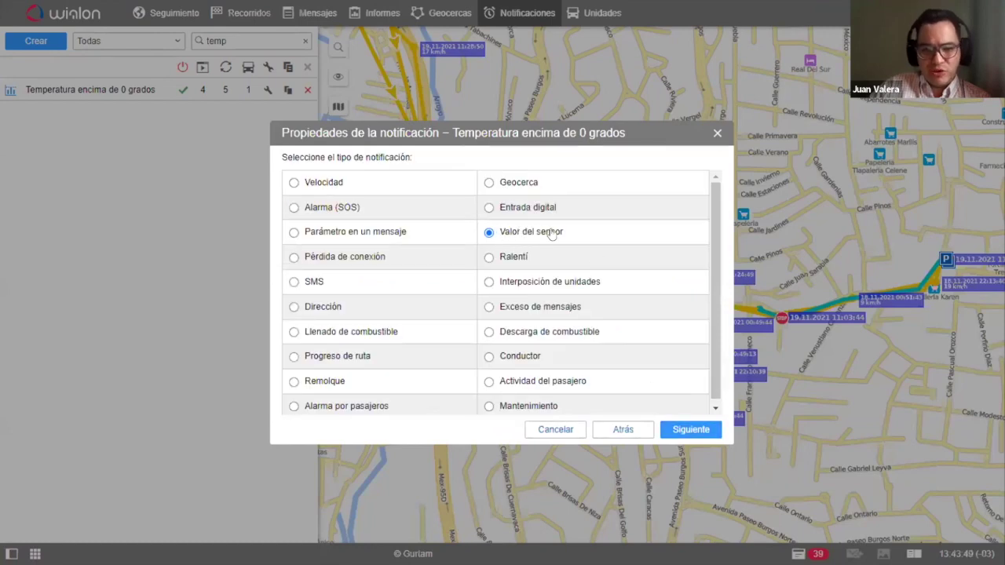
left_click(676, 430)
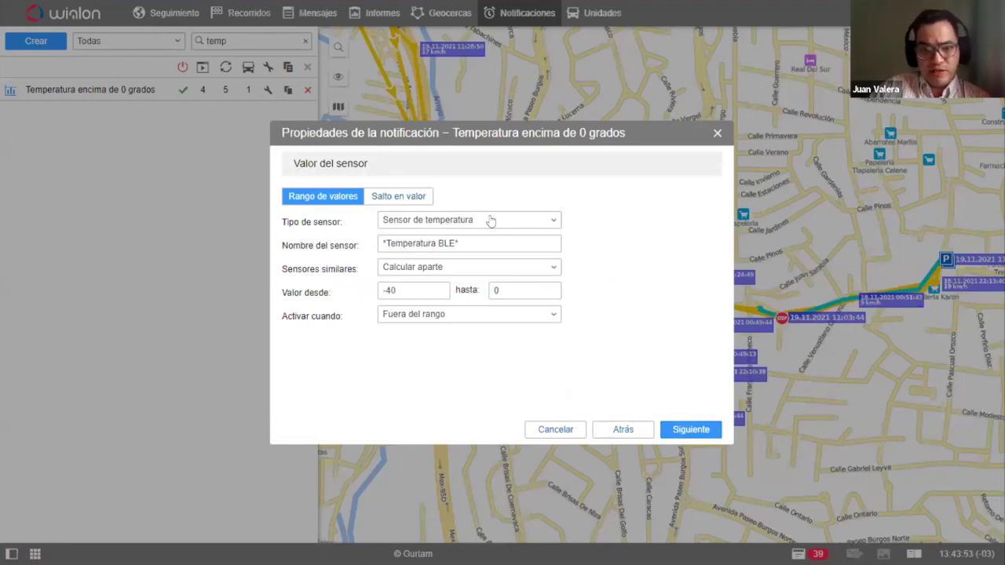
Review the notification's sensor name mask and the lower and upper limits of its value range
left_click(433, 244)
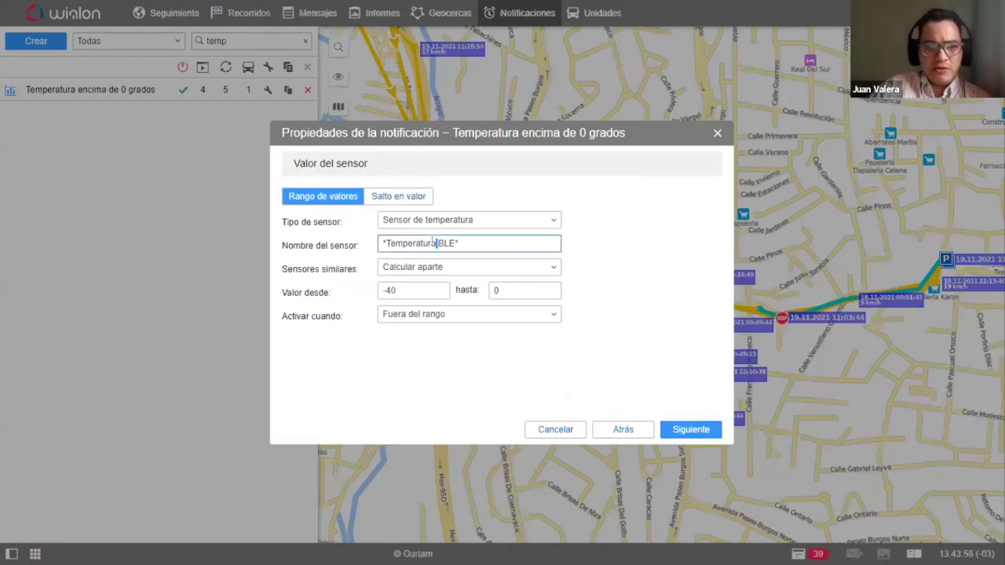
triple_click(434, 243)
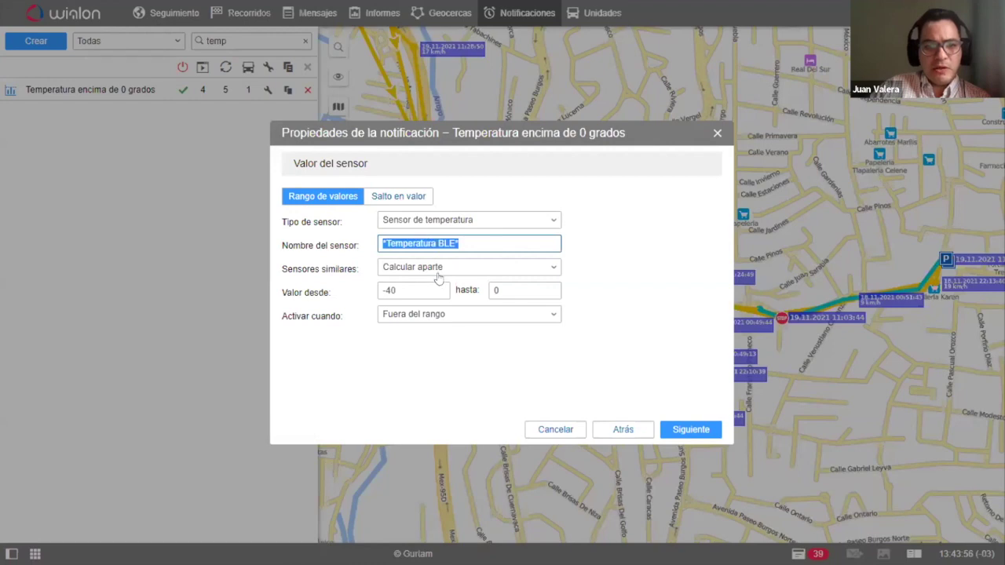
triple_click(405, 288)
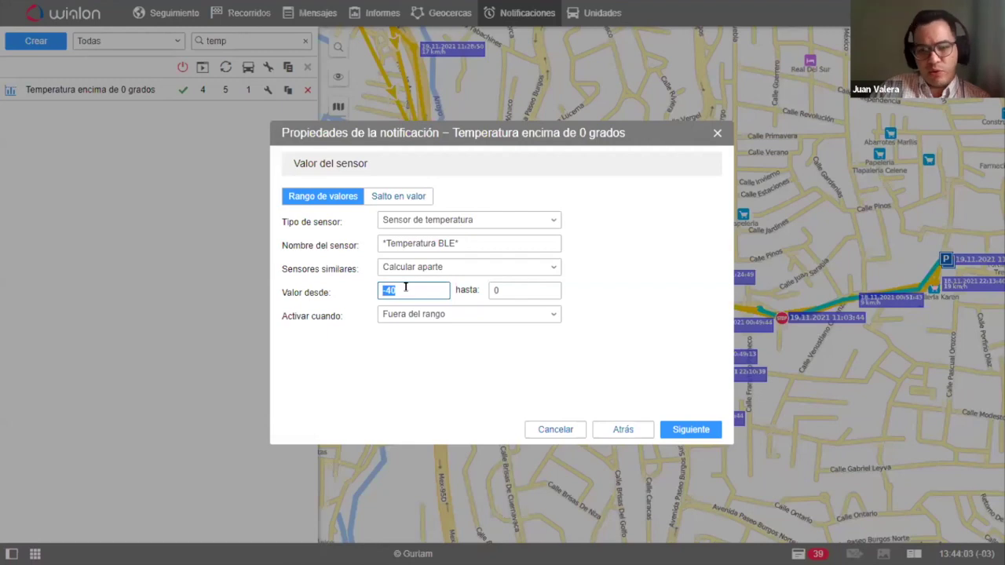
left_click(515, 290)
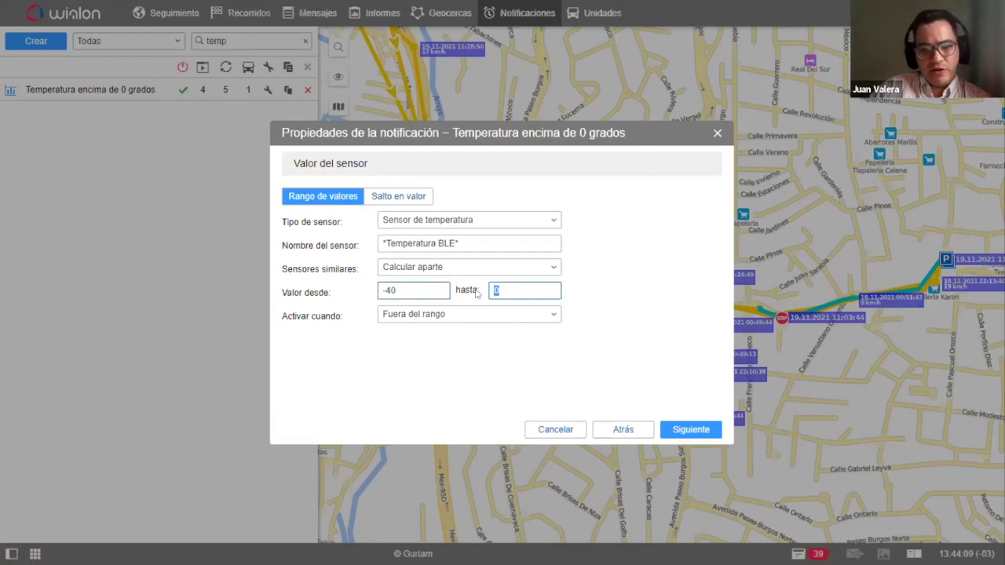
left_click(509, 346)
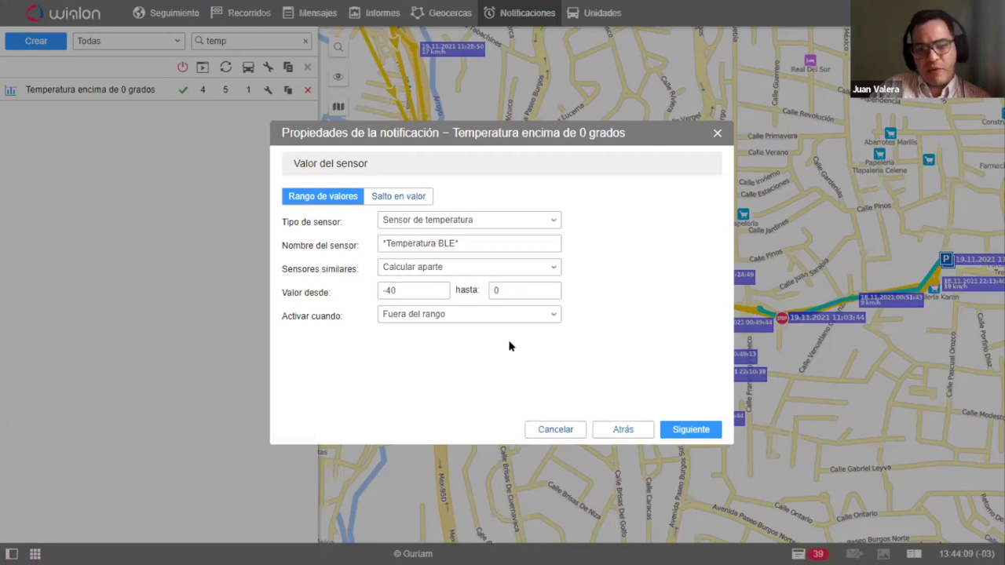
Review the notification's actions, from email and pop-up alerts to mobile notification and event registration
left_click(668, 430)
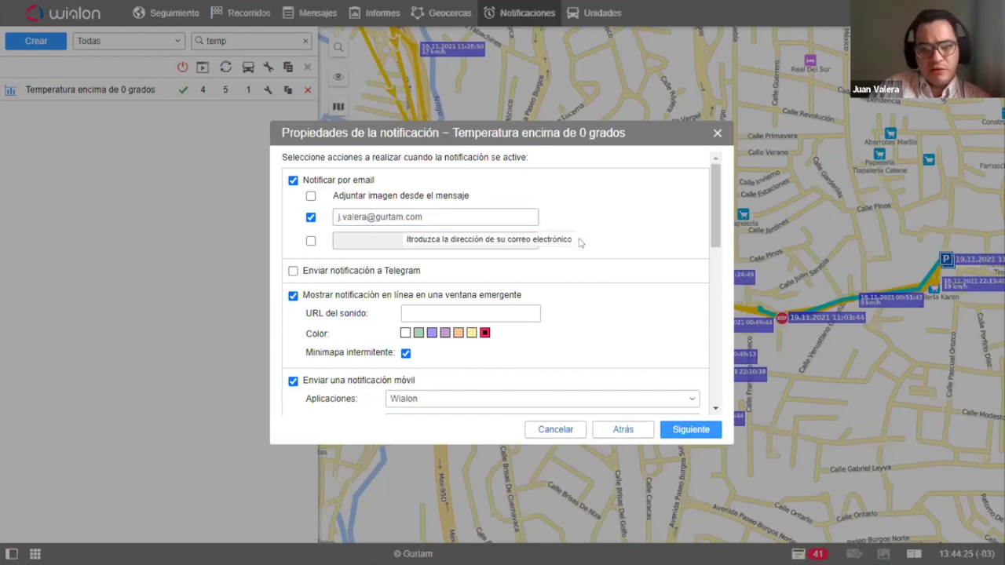
scroll(569, 247, "down", 1)
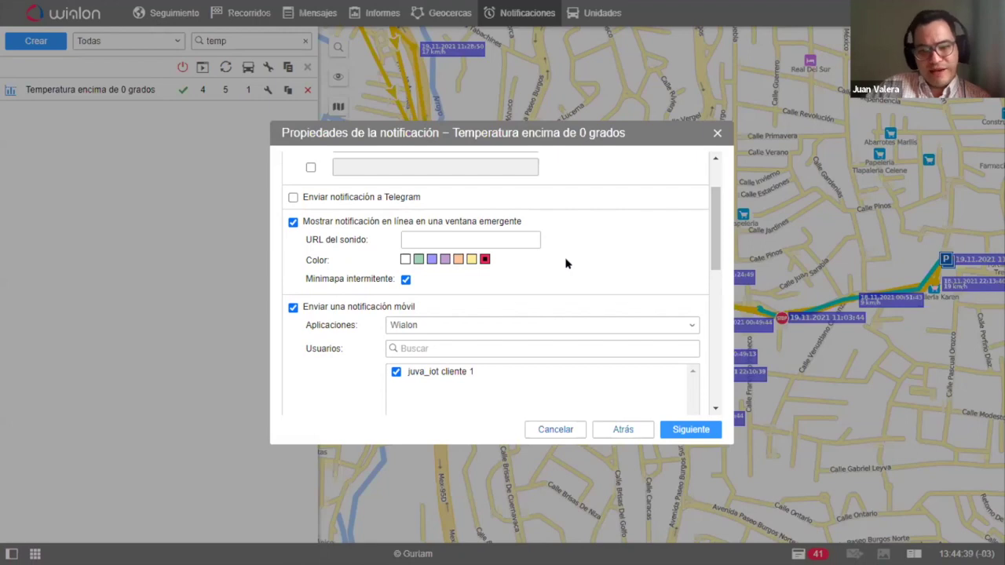
scroll(563, 264, "down", 2)
scroll(565, 265, "up", 4)
scroll(570, 270, "down", 3)
scroll(569, 269, "up", 2)
scroll(567, 267, "down", 2)
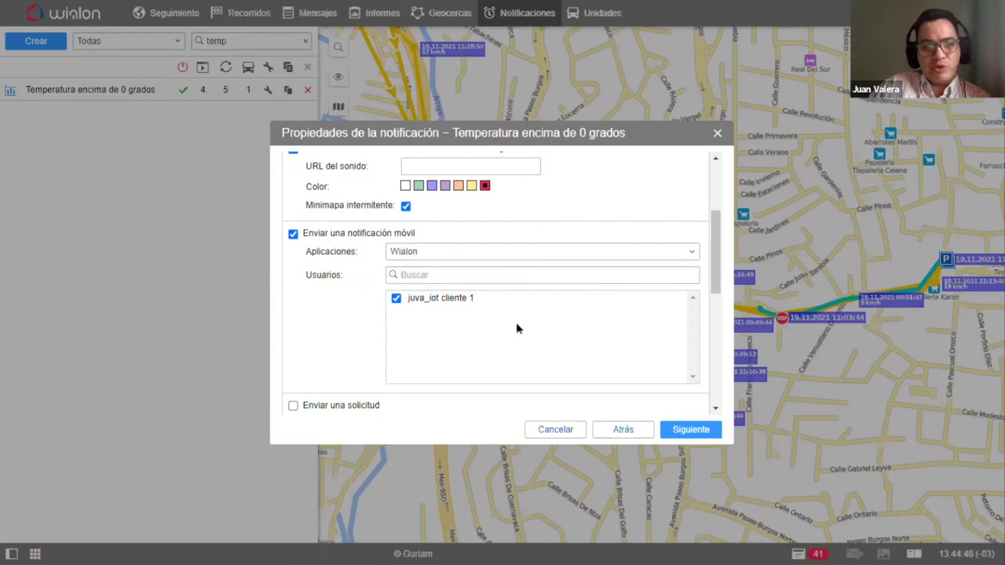
scroll(511, 337, "down", 1)
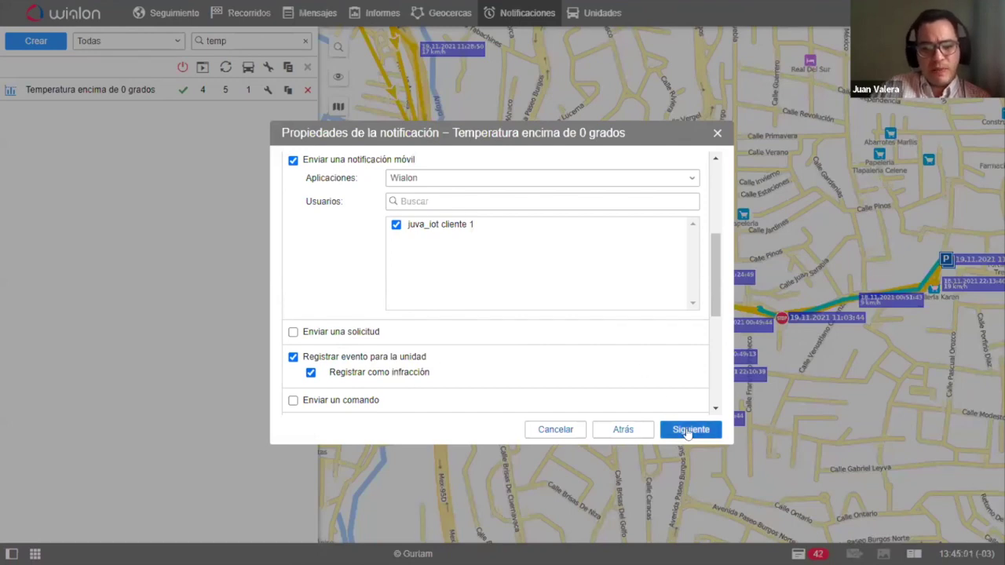
Review the notification's message text and the tags used for unit, sensor, time, speed and location
left_click(688, 431)
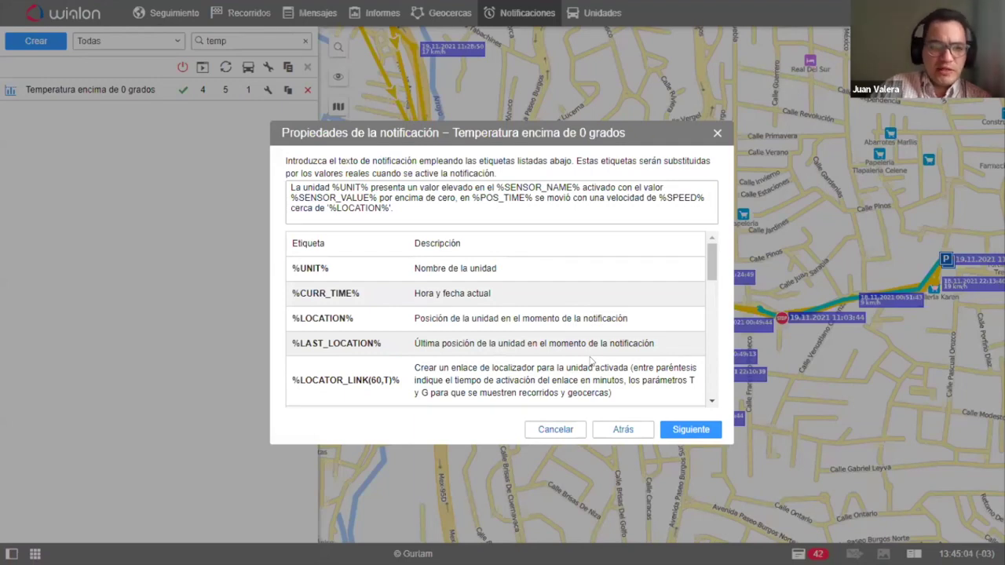
left_click(312, 205)
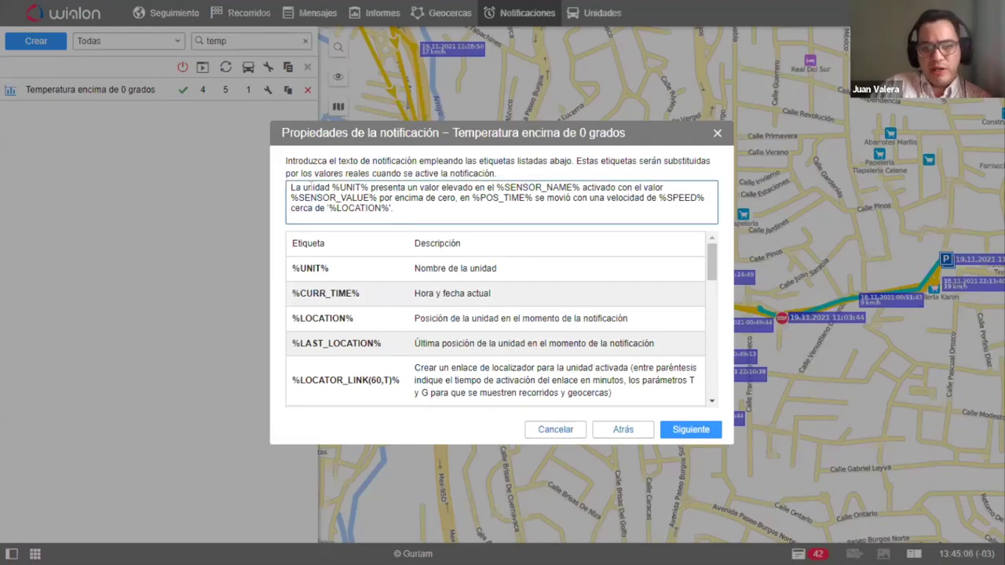
double_click(305, 187)
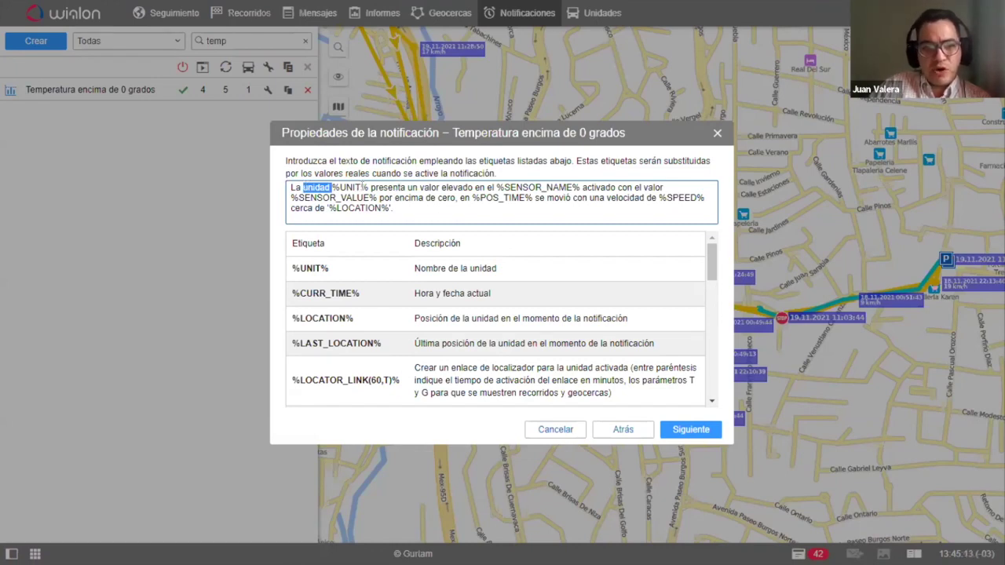
left_click(371, 188)
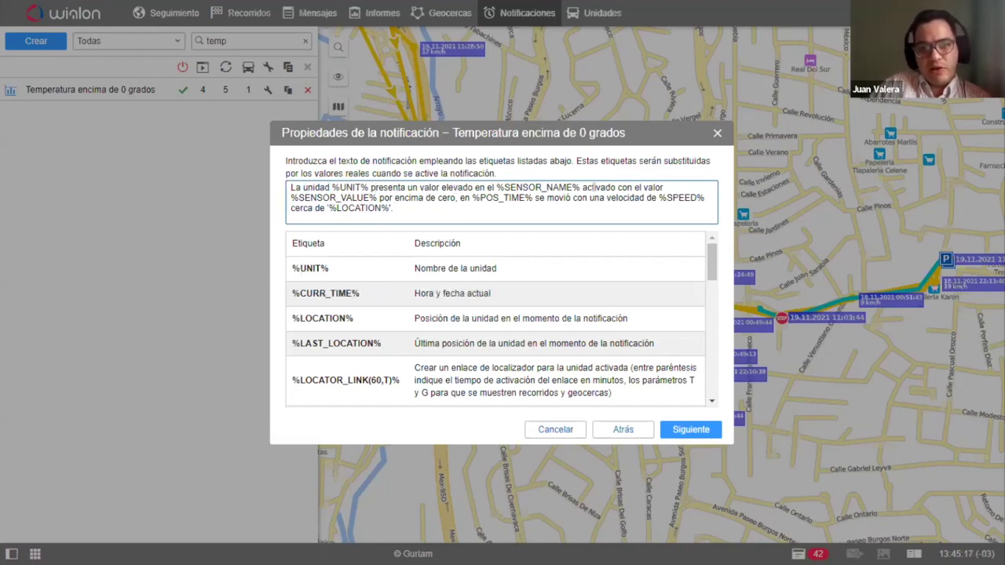
key("ctrl+a")
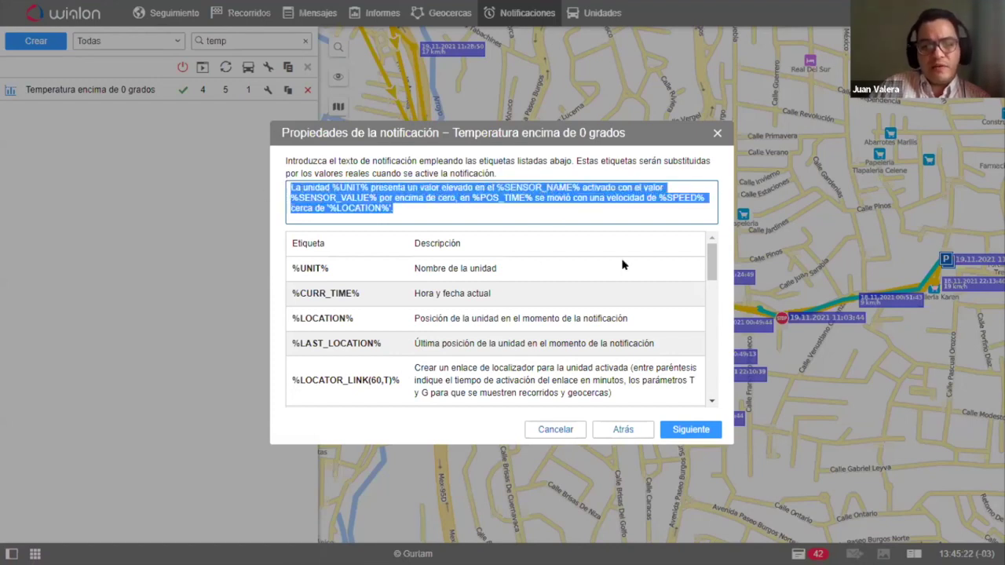
Review the notification's name and trigger settings, close its properties without saving, and check its counters in the list
left_click(675, 428)
left_click_drag(454, 162, 571, 162)
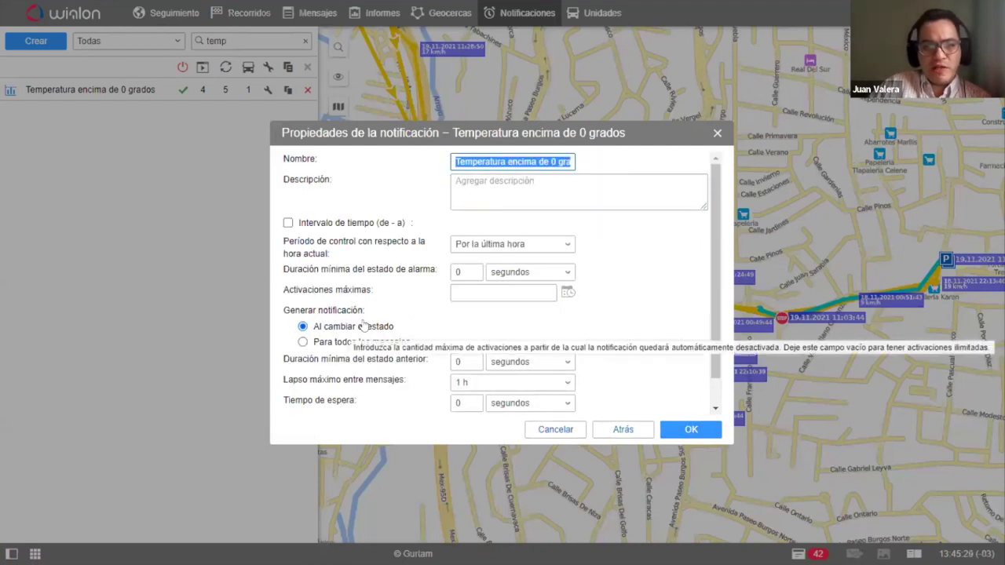
left_click(717, 133)
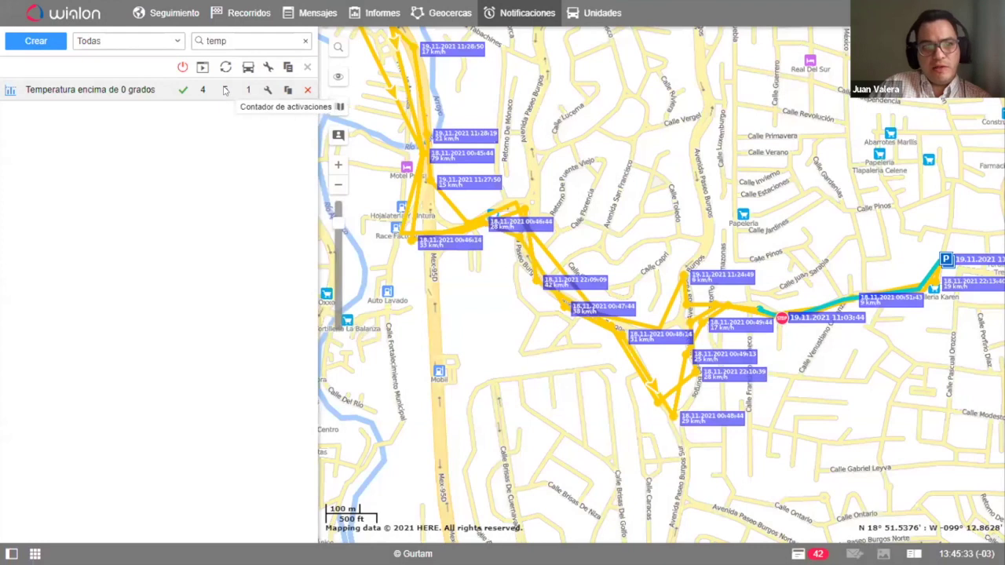
mouse_move(201, 91)
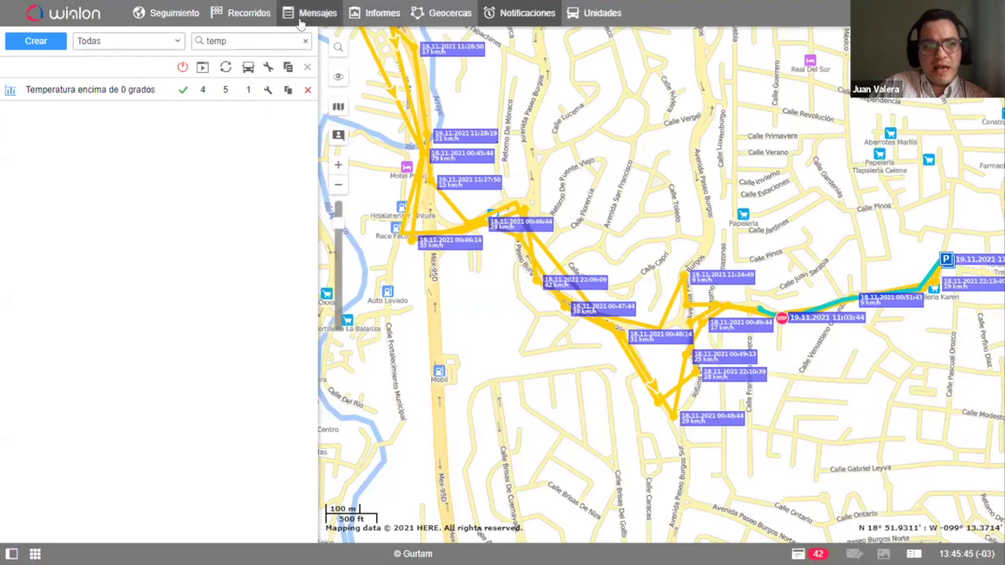
Check the template Informe de temperatura y humedad and run the report for GV350MG+WTH300 over the previous week
left_click(373, 13)
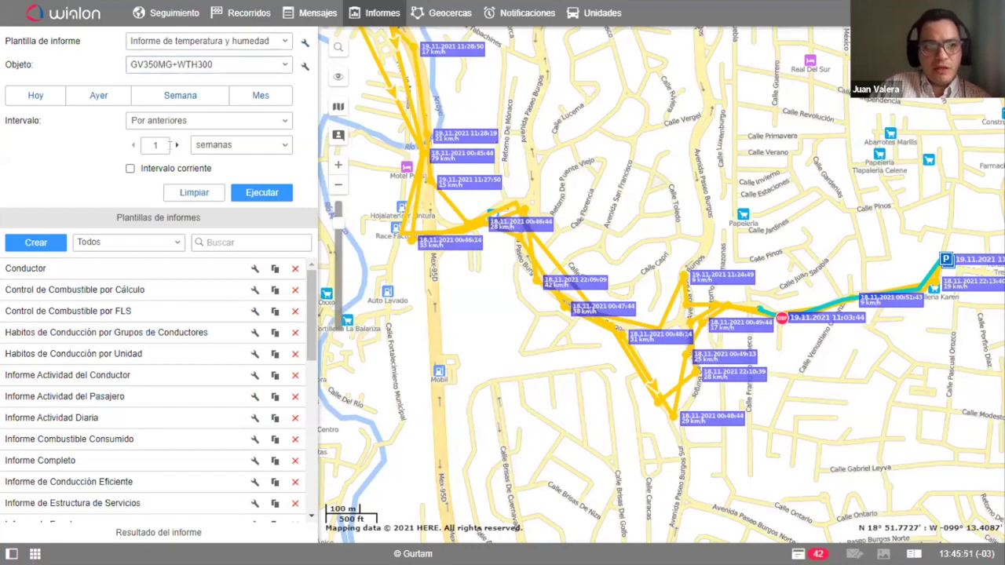
left_click(306, 43)
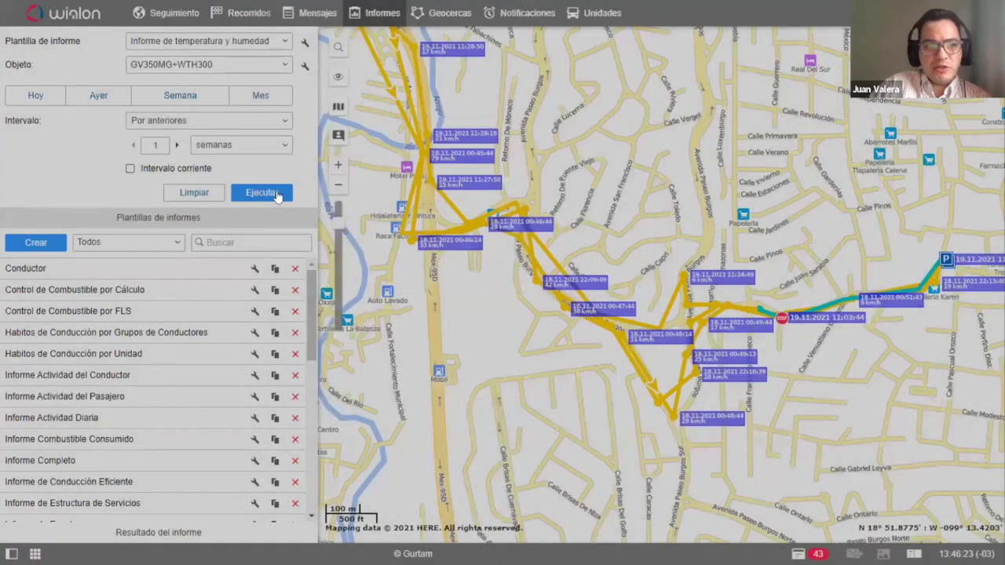
left_click(276, 195)
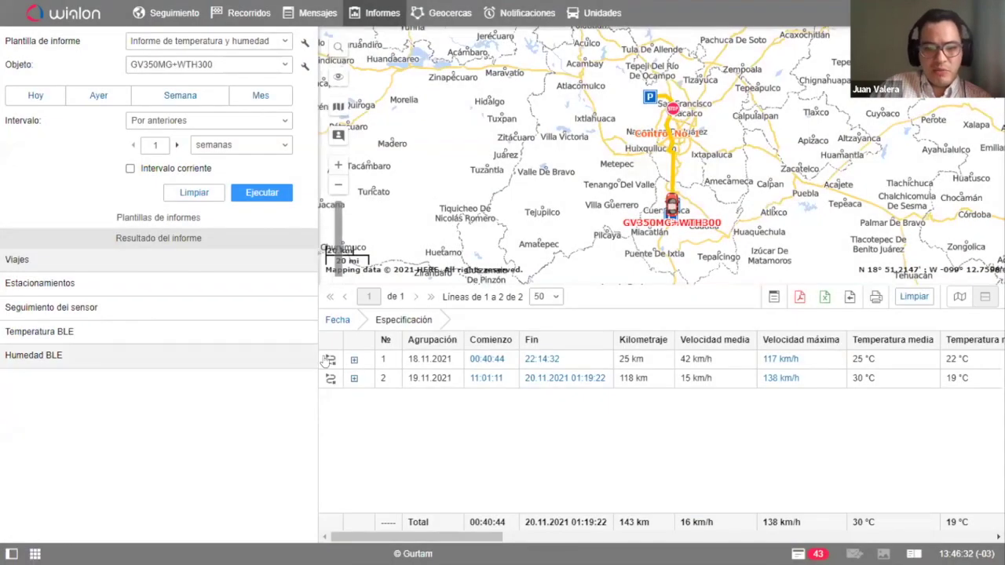
Show the 18.11.2021 trips from the Viajes table on the map, expand them, and review the temperature and humidity columns
left_click(331, 358)
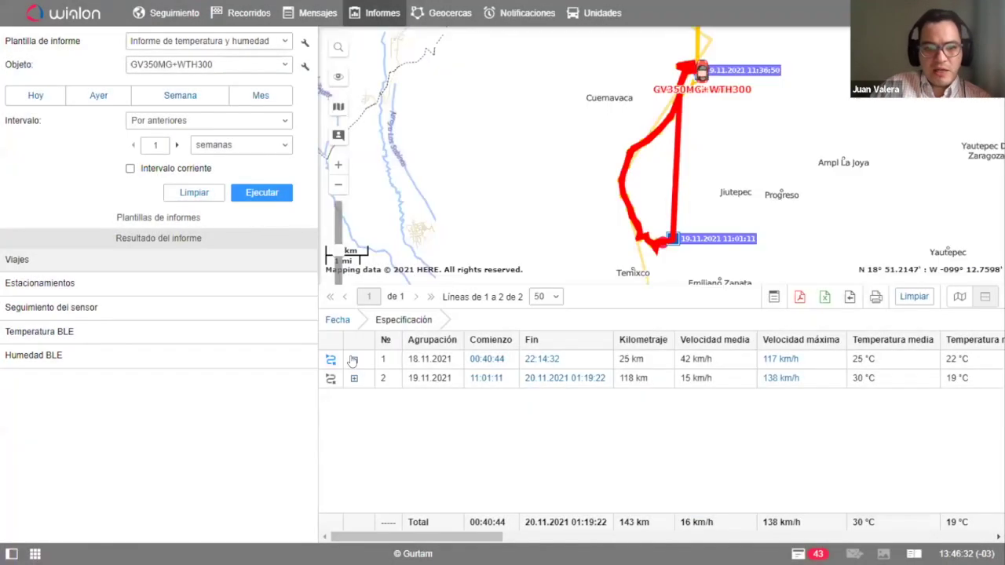
left_click(354, 359)
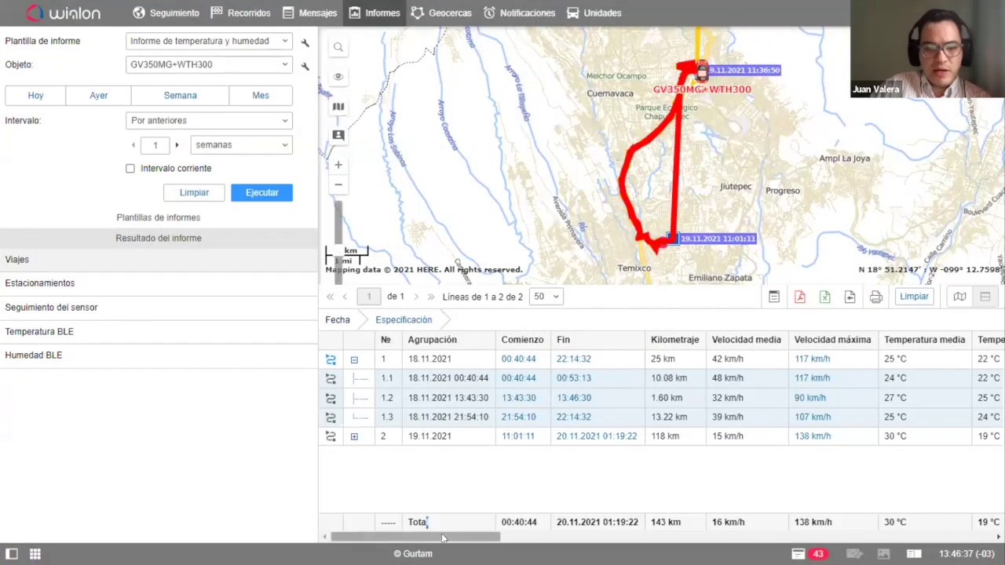
left_click_drag(444, 536, 570, 537)
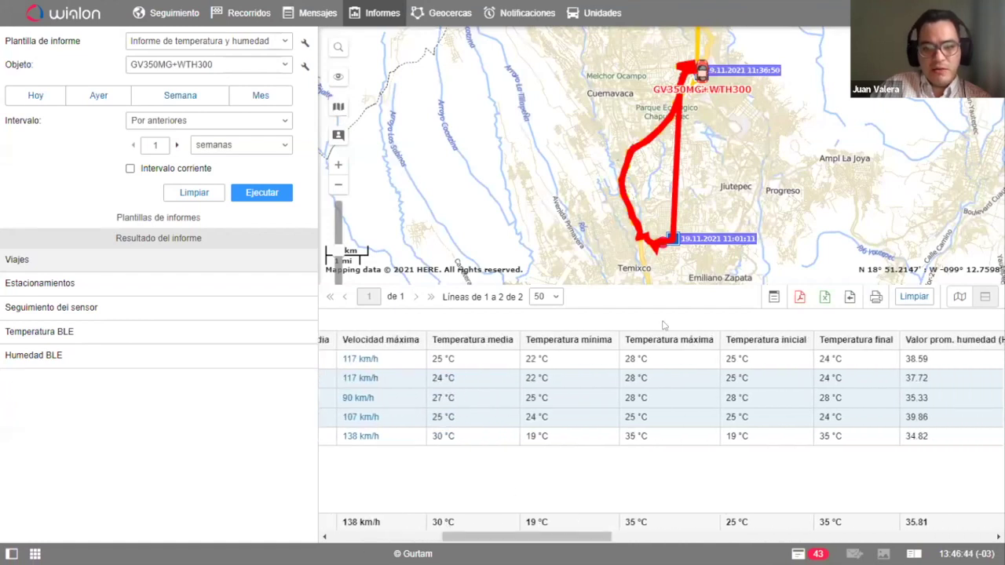
left_click_drag(549, 536, 695, 532)
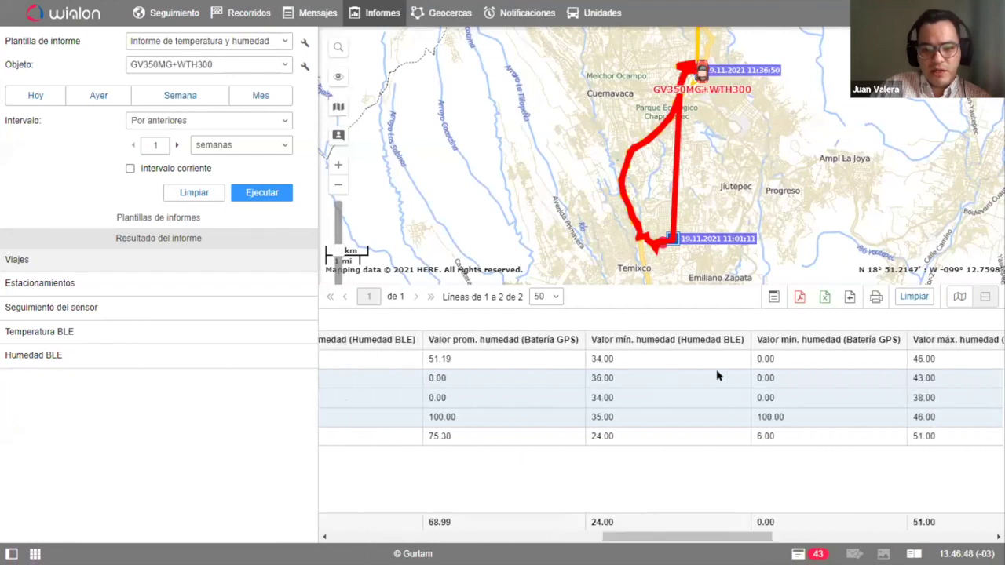
left_click_drag(711, 538, 9, 332)
Open the Estacionamientos table, expand the 18.11.2021 parkings, and review their location and temperature columns
left_click(41, 284)
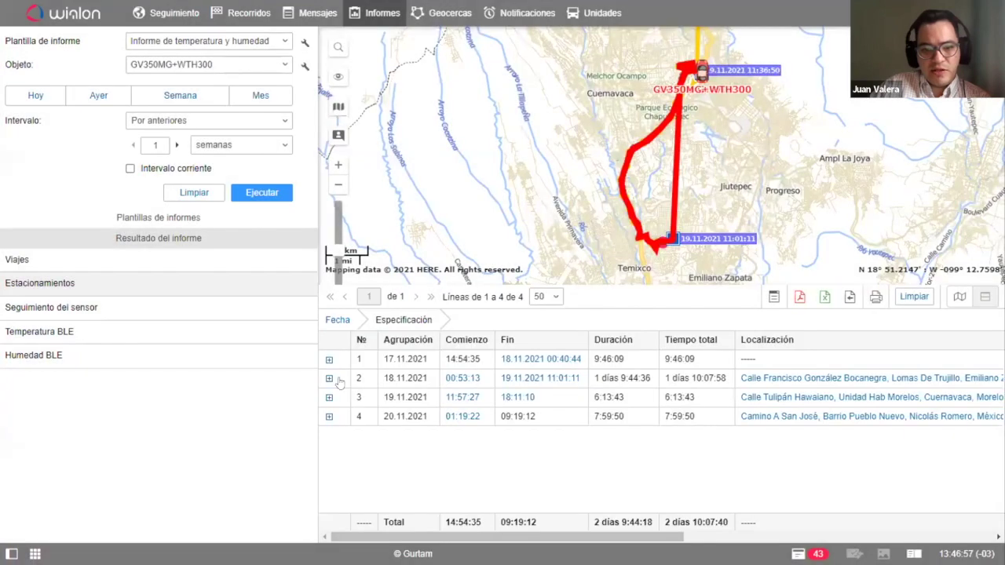
left_click(329, 377)
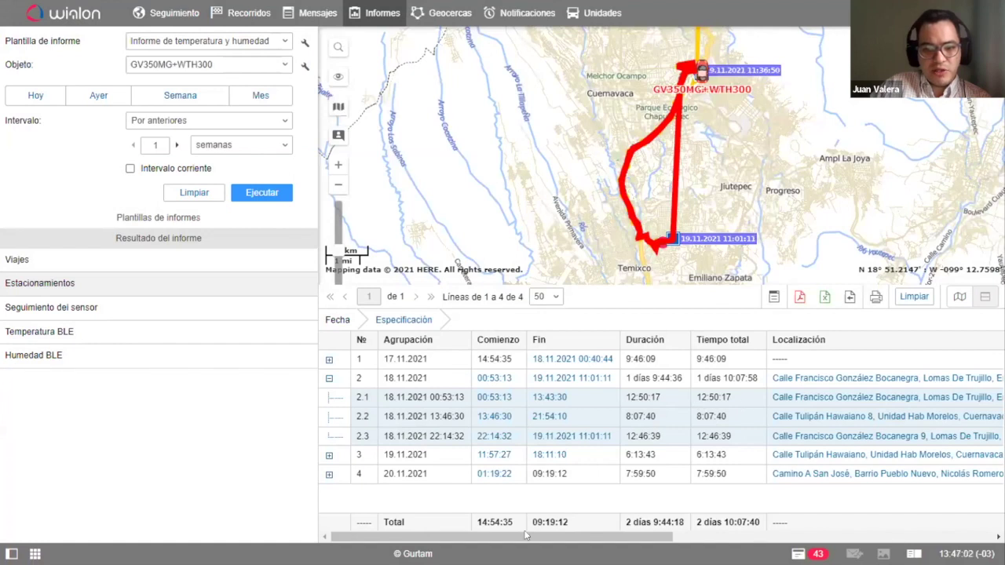
left_click_drag(526, 535, 725, 535)
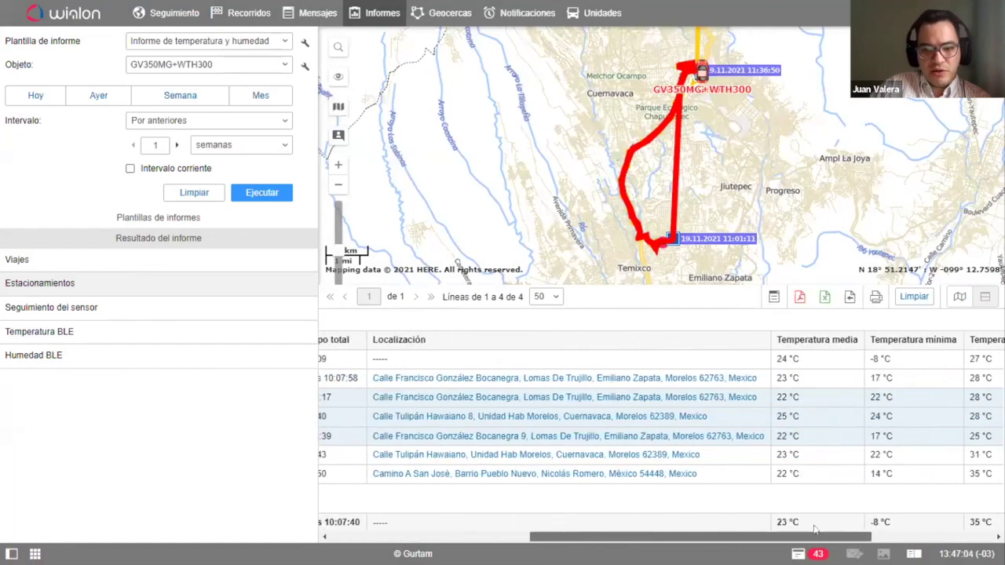
left_click_drag(814, 529, 926, 532)
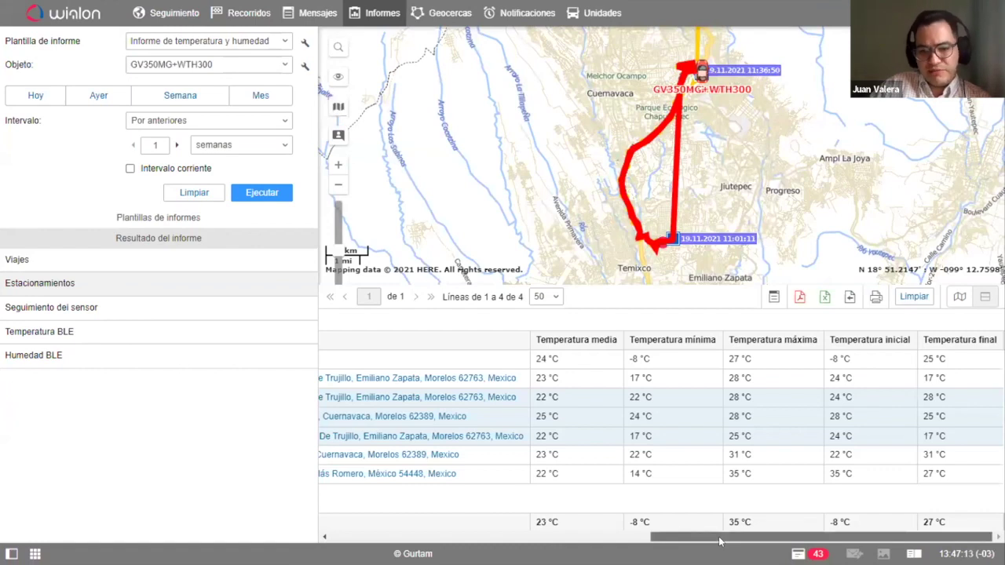
left_click_drag(719, 541, 58, 541)
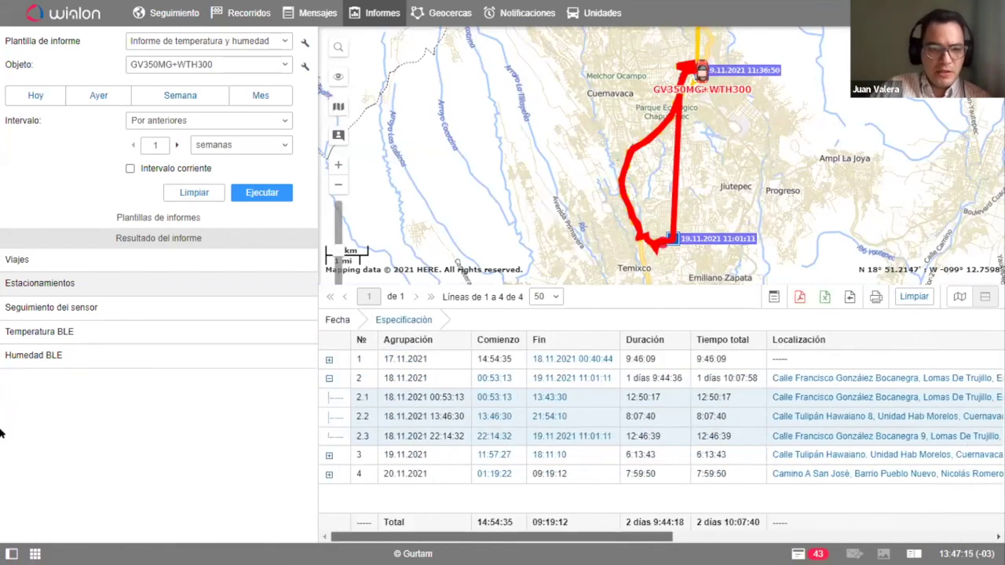
Open the Seguimiento del sensor table, expand 17.11.2021, and review the temperature, humidity and battery readings recorded for each message
left_click(55, 307)
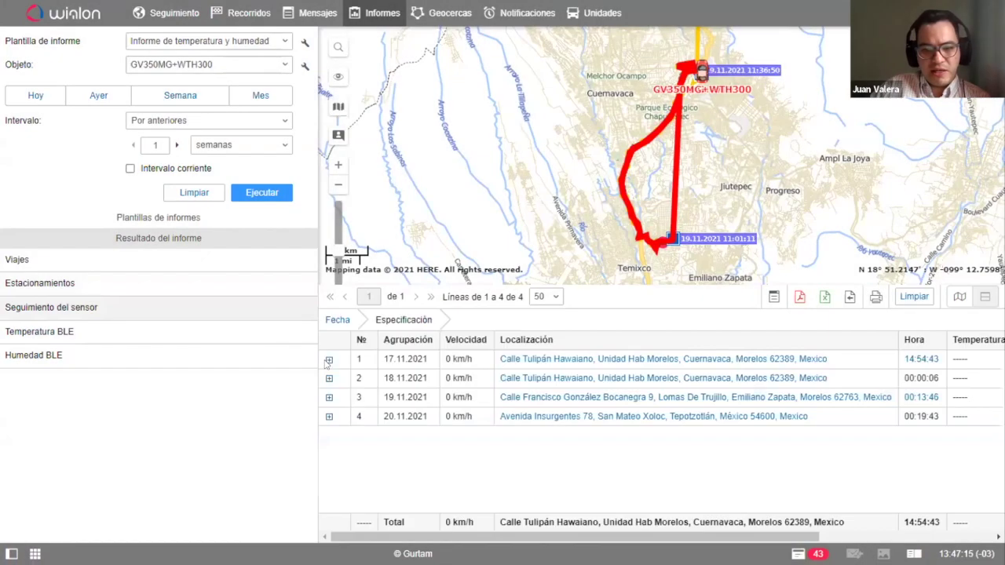
left_click(329, 360)
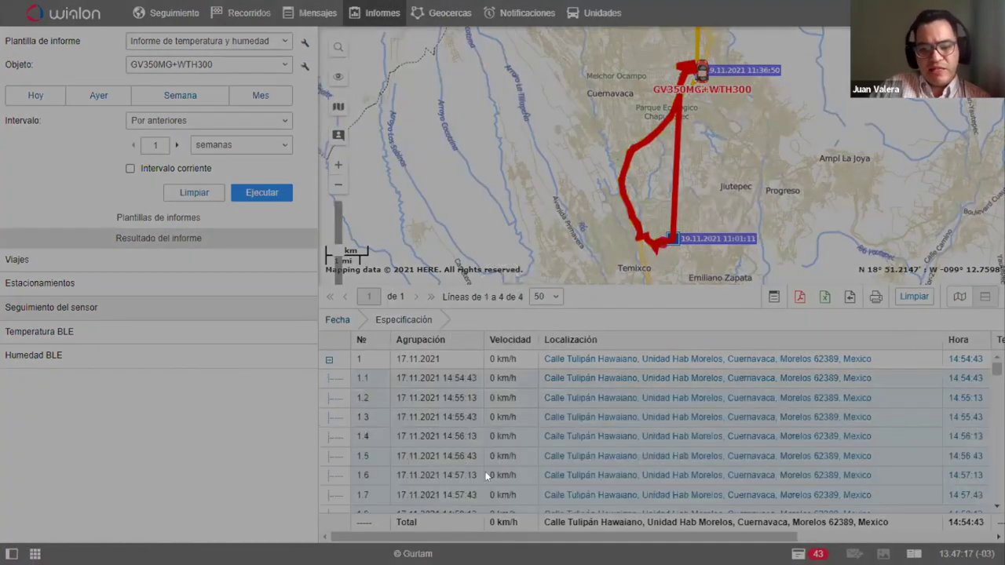
left_click_drag(531, 537, 782, 530)
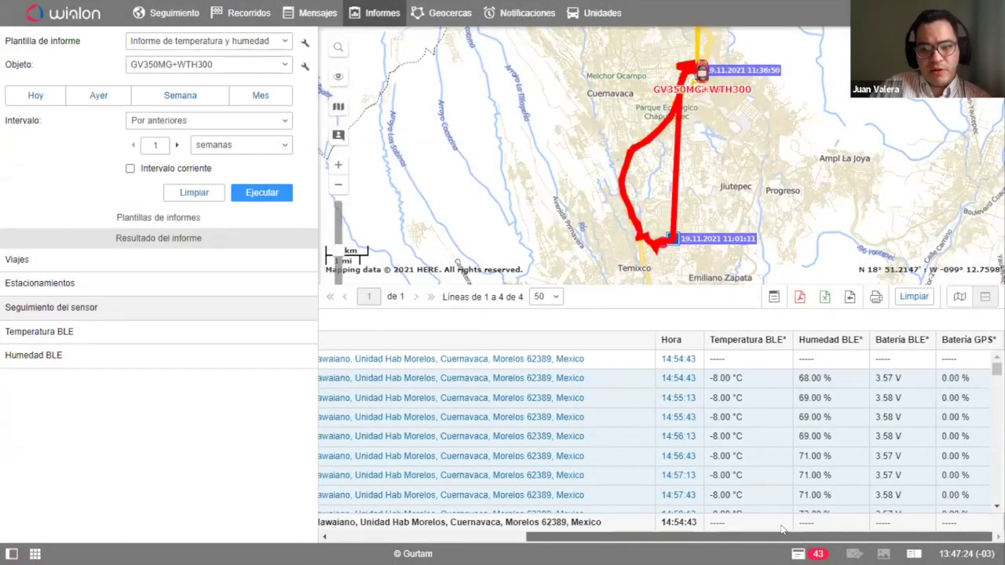
scroll(775, 423, "down", 2)
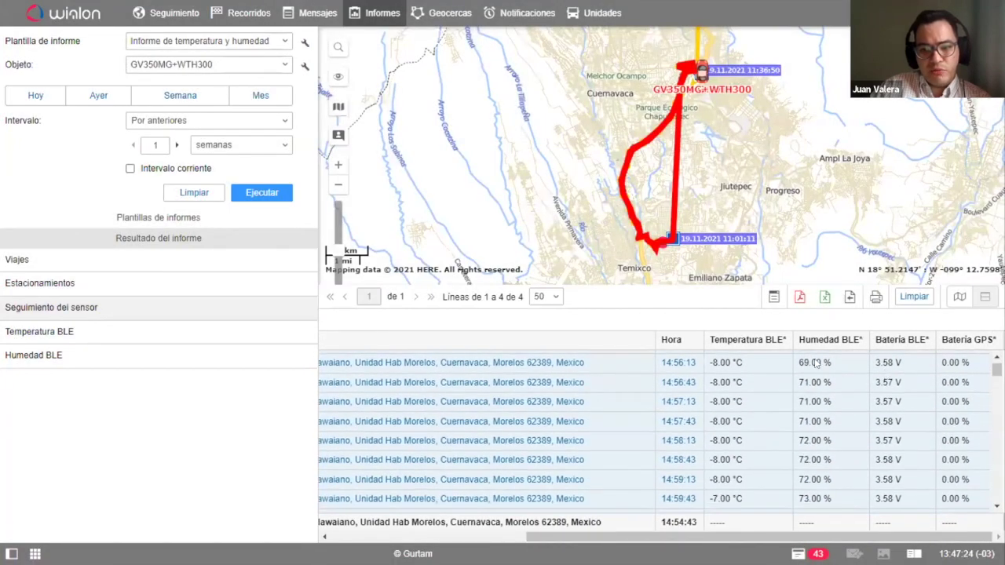
scroll(815, 362, "up", 2)
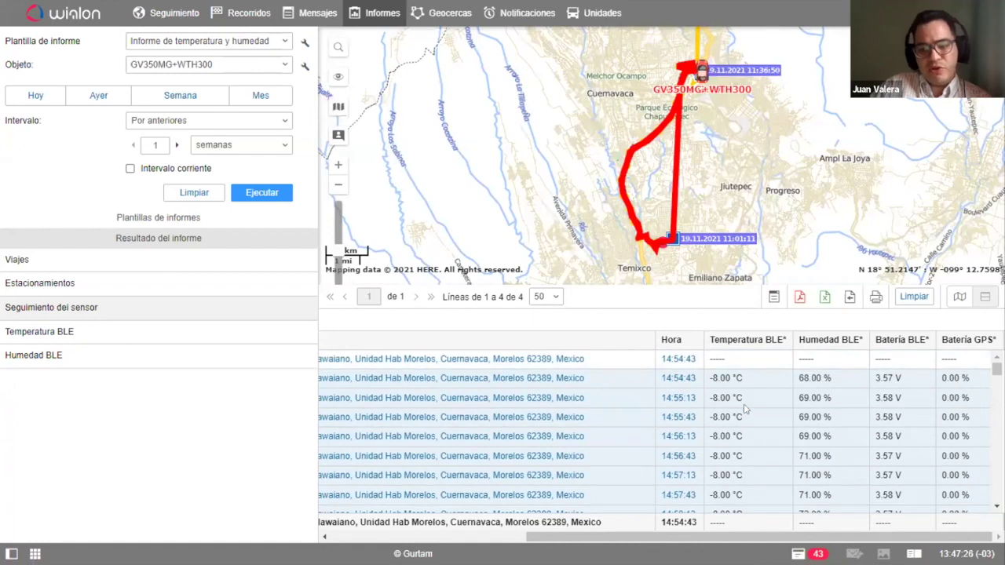
scroll(743, 403, "down", 2)
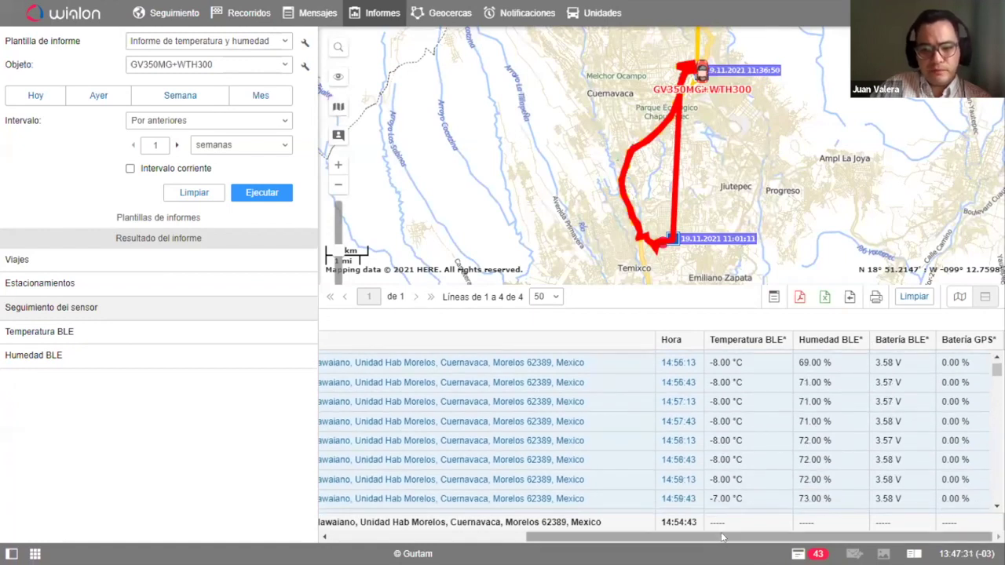
left_click_drag(722, 537, 525, 537)
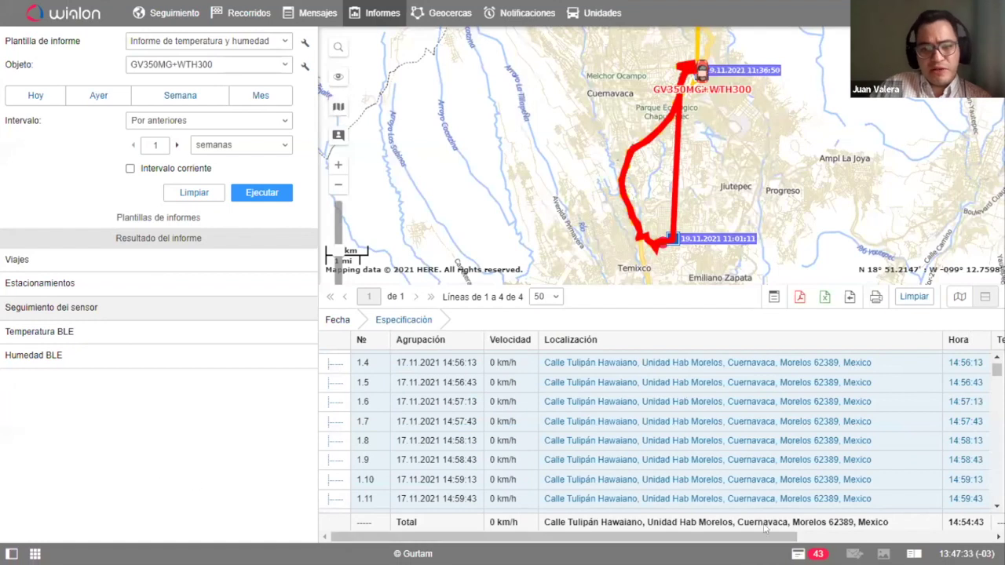
Display the Temperatura BLE chart and hide its Estacionamientos background, keeping the Viajes intervals shaded
left_click(65, 333)
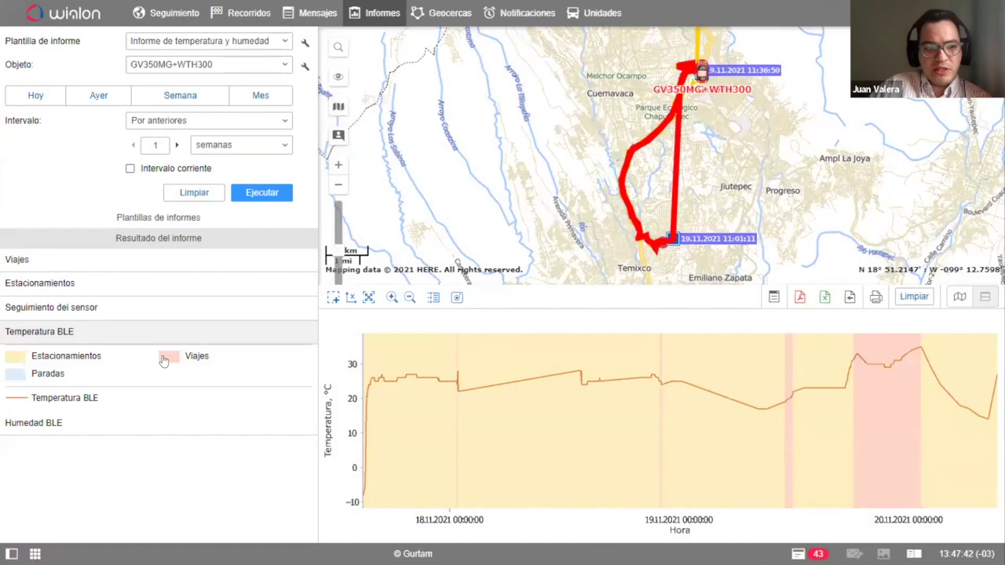
left_click(164, 359)
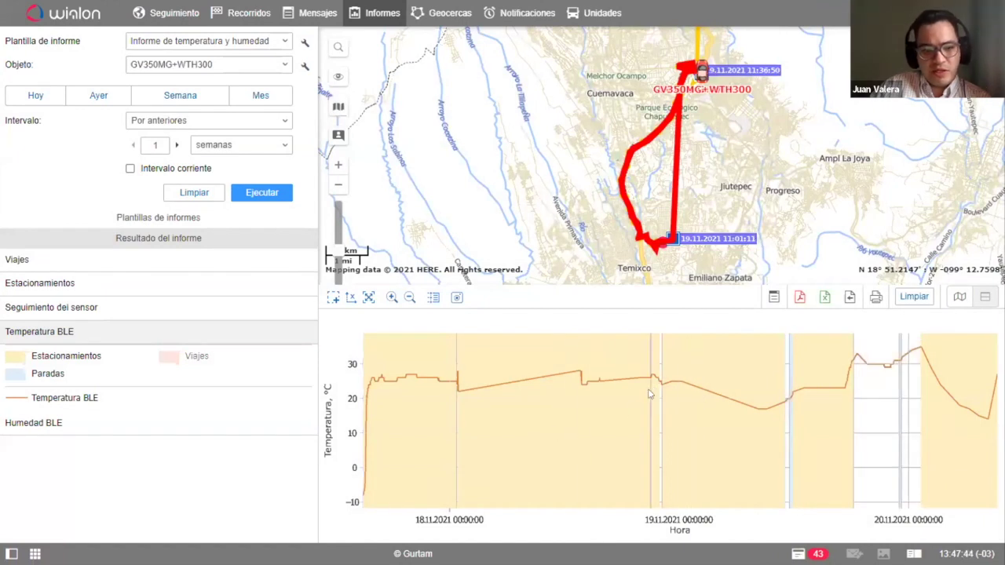
left_click(35, 359)
left_click(168, 361)
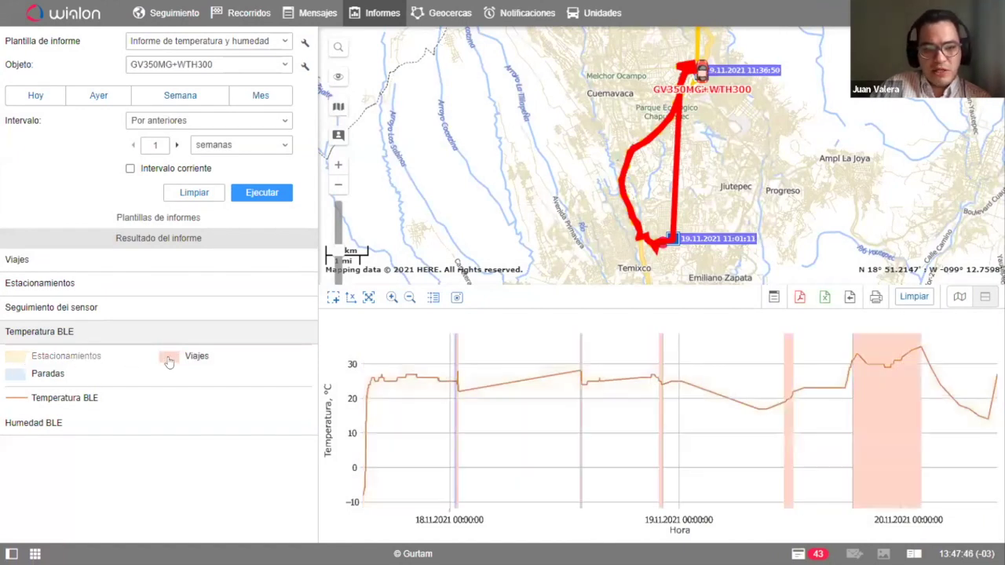
Inspect points before and during the longest trip on the temperature chart, and examine the Humedad BLE chart
left_click(825, 408)
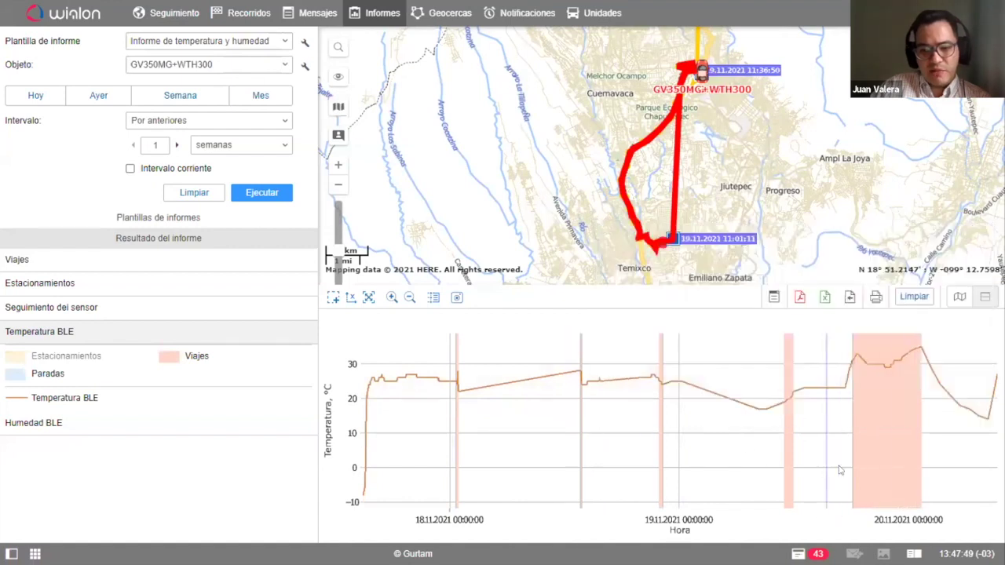
left_click(910, 361)
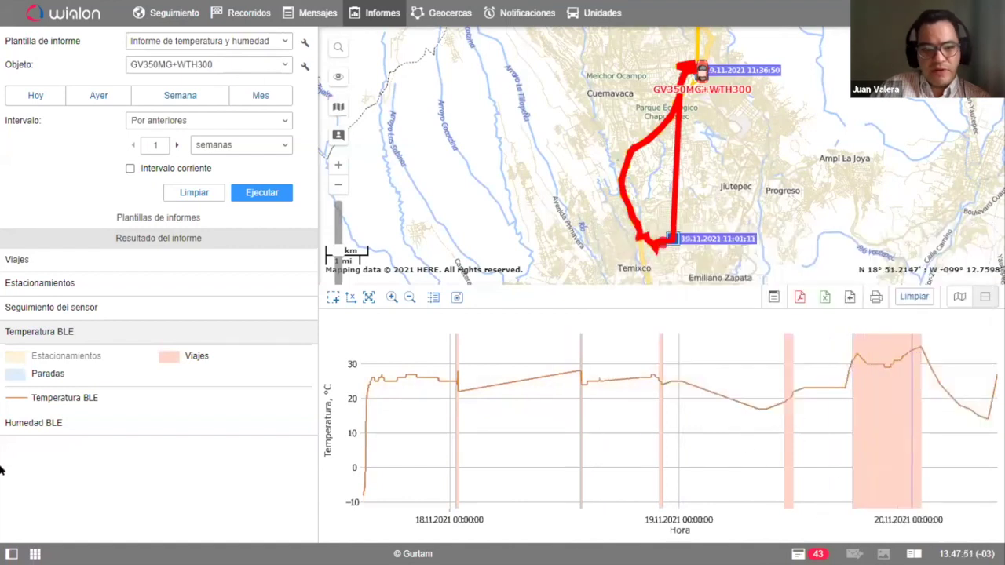
left_click(39, 424)
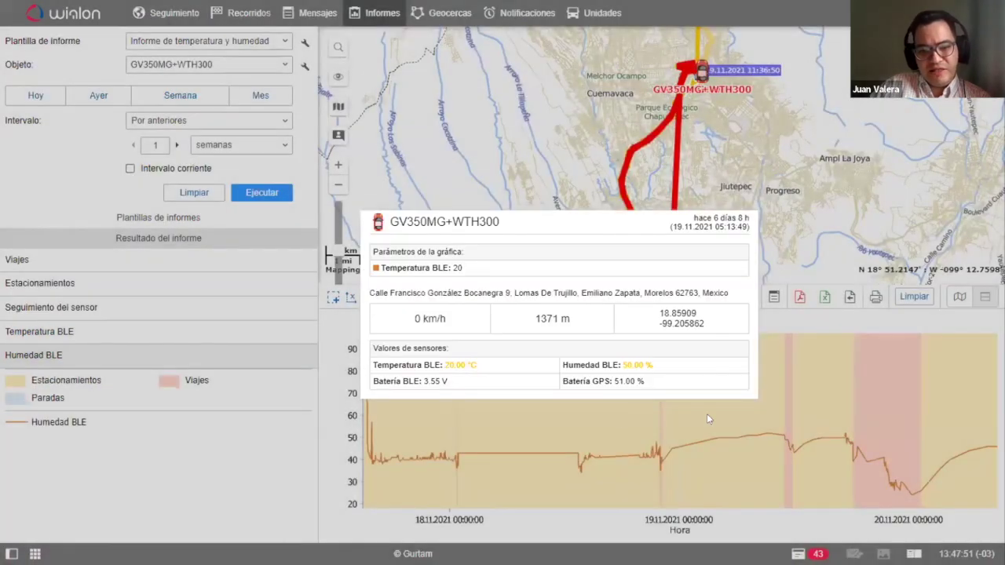
left_click(387, 408)
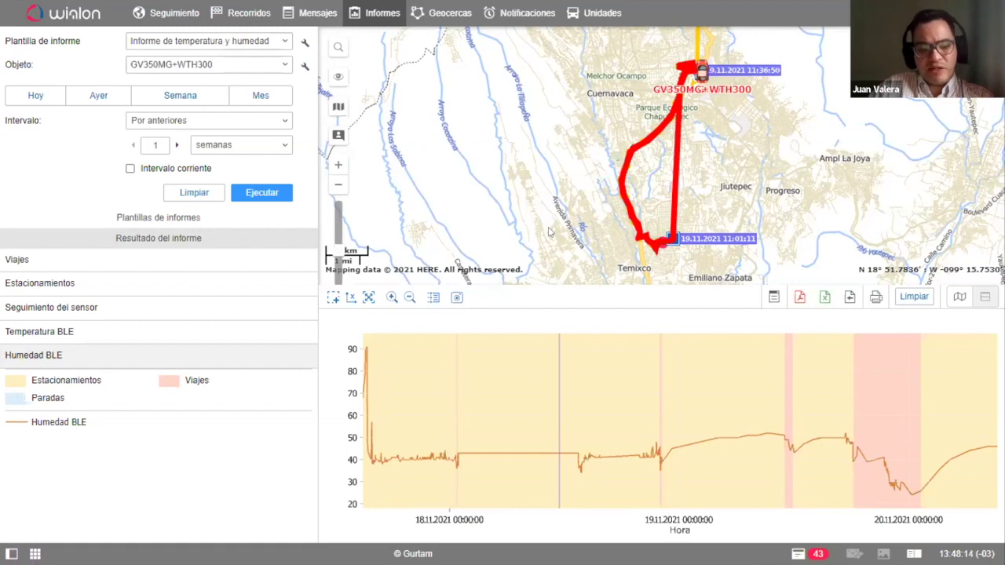
Switch to Sensolator and view the humidity and temperature widgets on the BLE 1 and BLE 2 dashboards
key("ctrl+Tab")
key("ctrl+Tab")
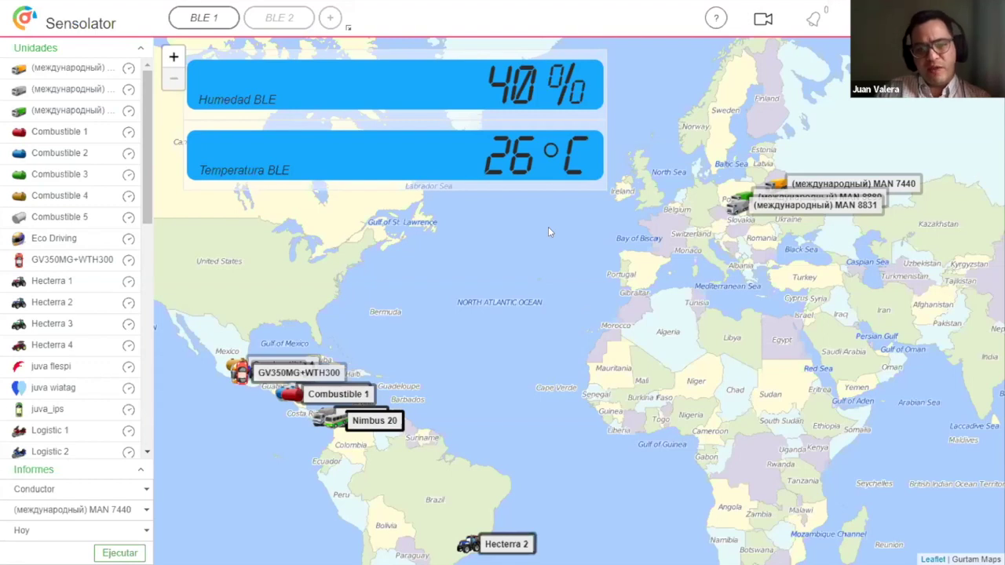
mouse_move(327, 153)
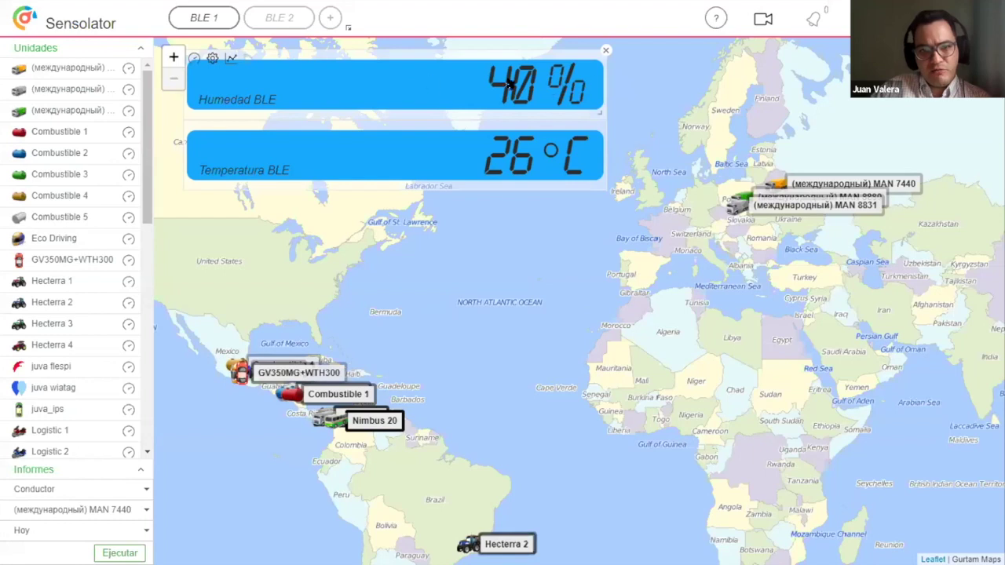
left_click(265, 18)
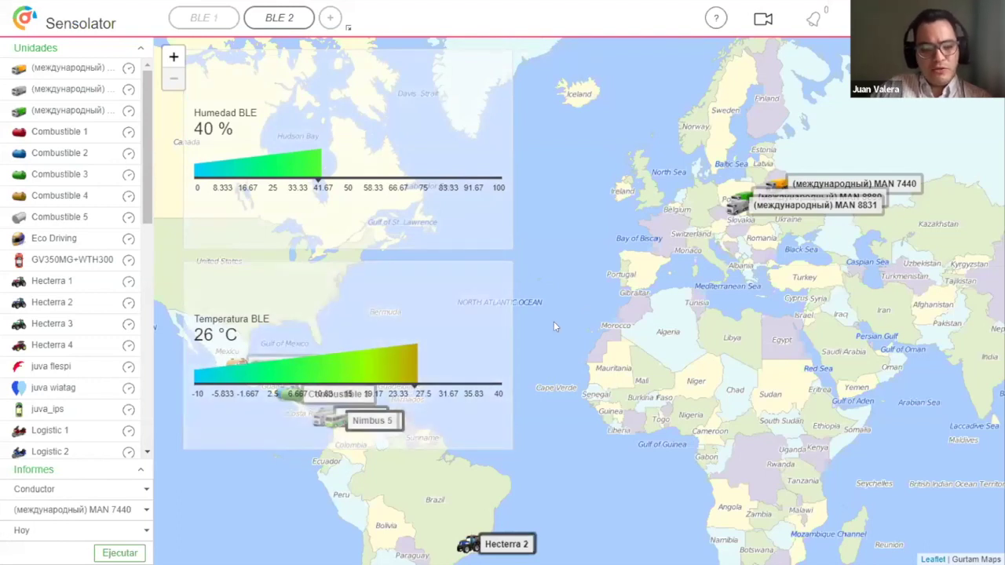
Switch to the Google Slides presentation Wialon y Queclink - Sensores BLE and restart the slideshow from the Casos de uso slide
key("alt+Tab")
key("Escape")
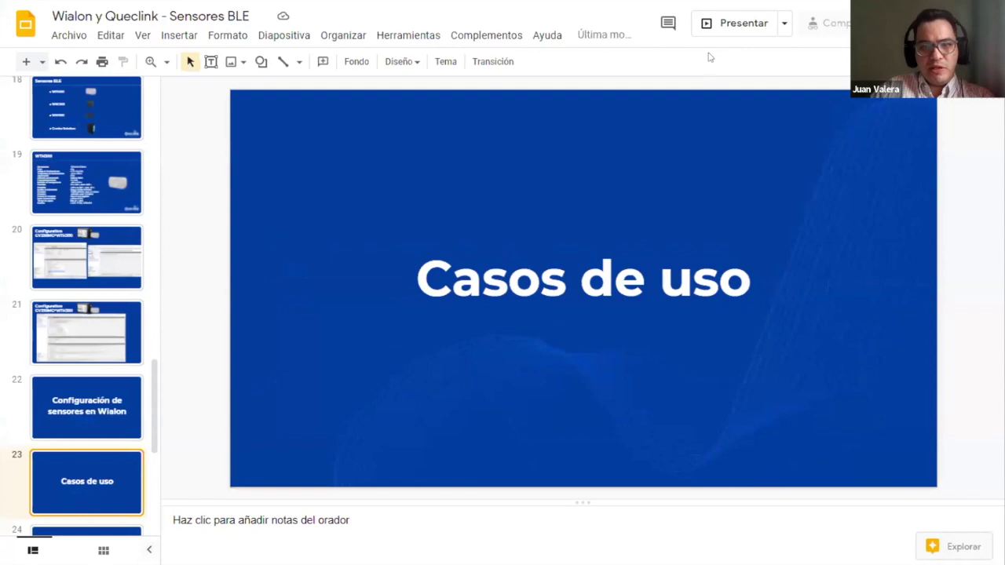
left_click(734, 25)
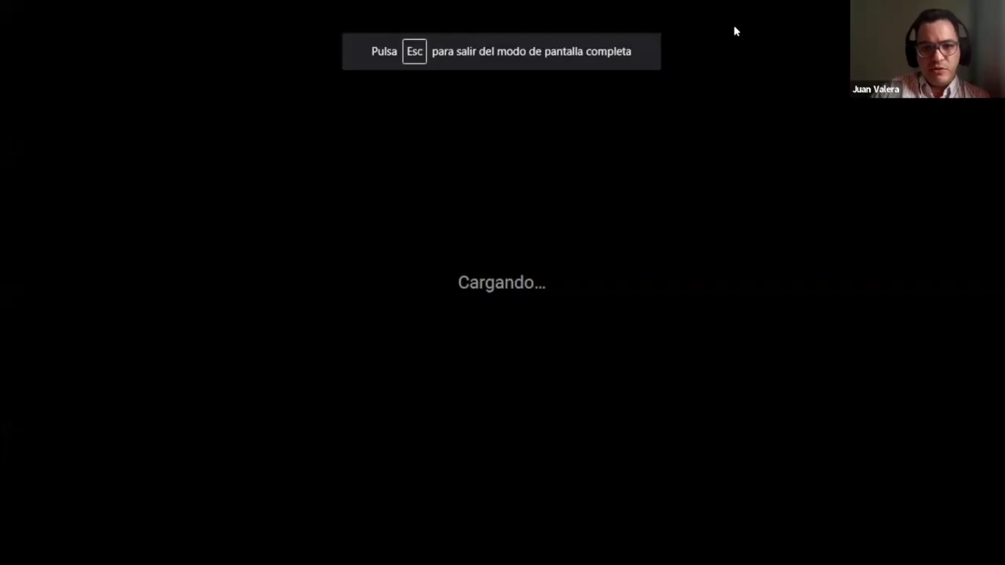